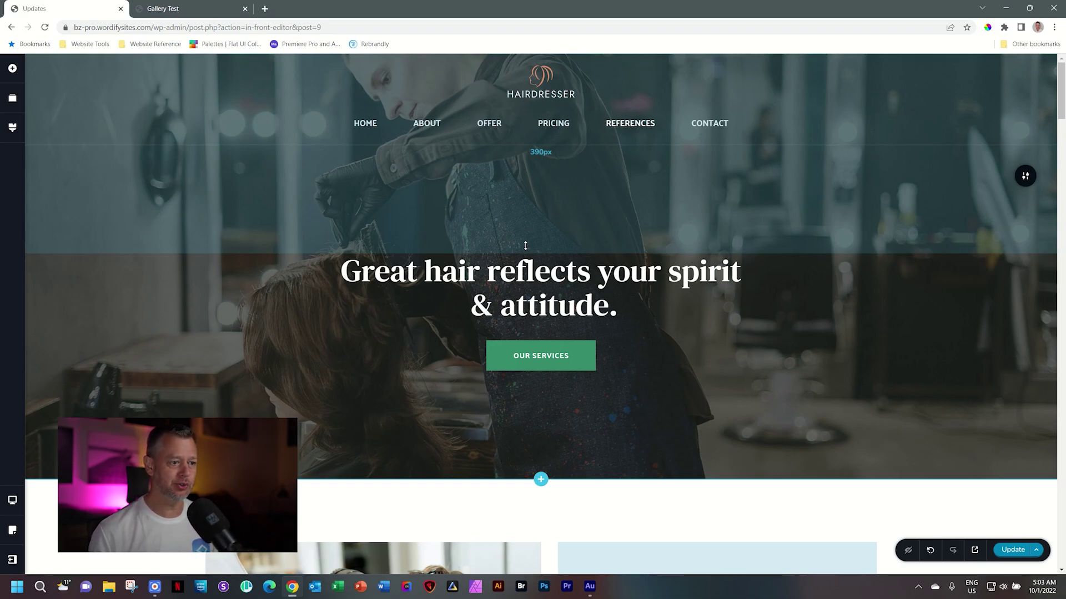
Step: Add an empty custom section below the hero and place a Gallery element in it
scroll(541, 244, down, 3)
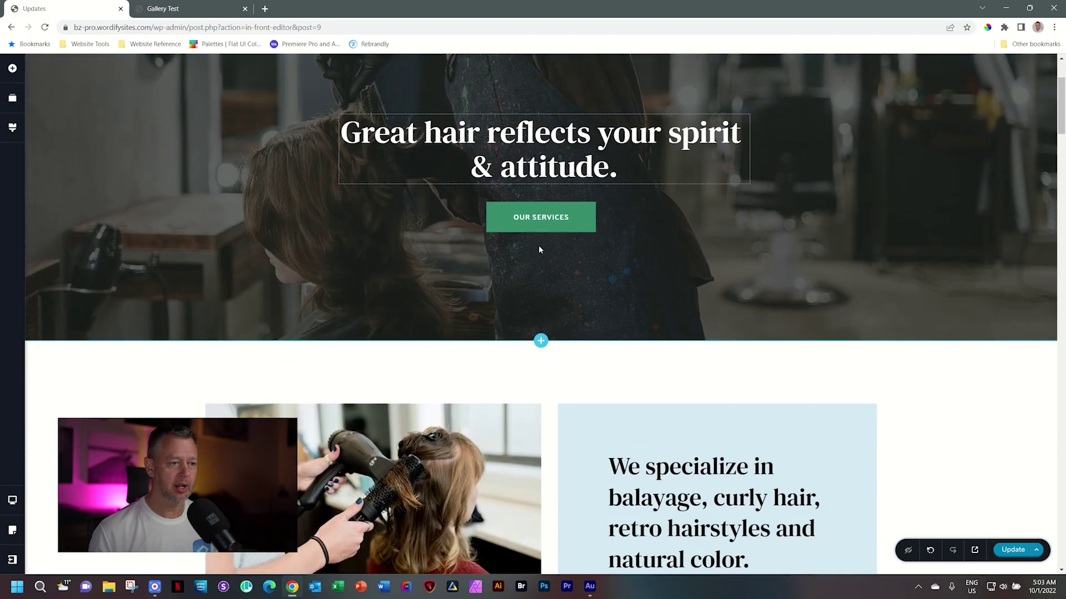
click(541, 341)
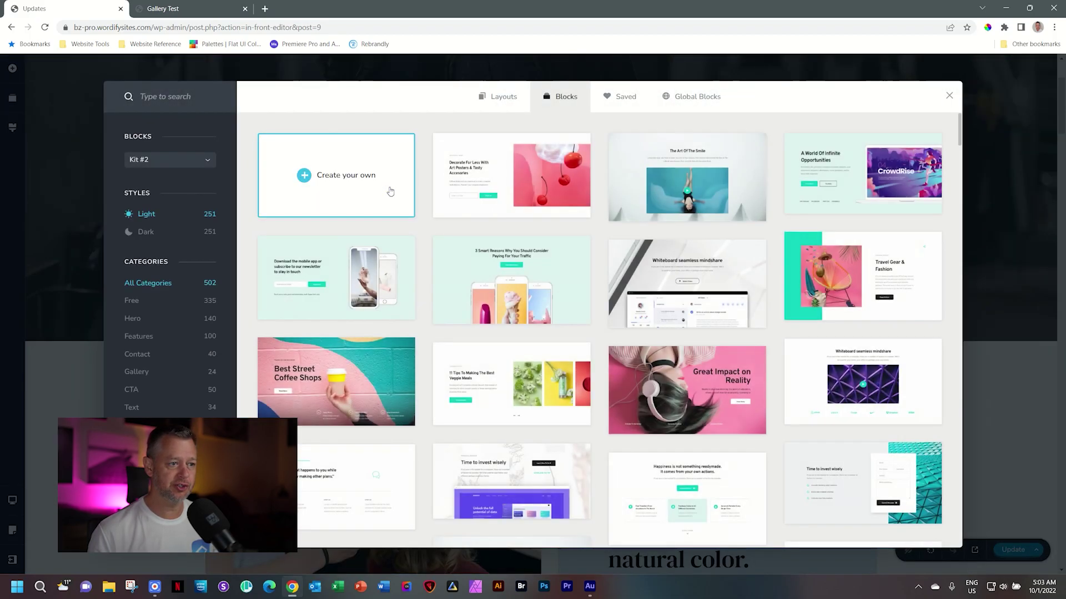
click(389, 189)
scroll(389, 190, down, 3)
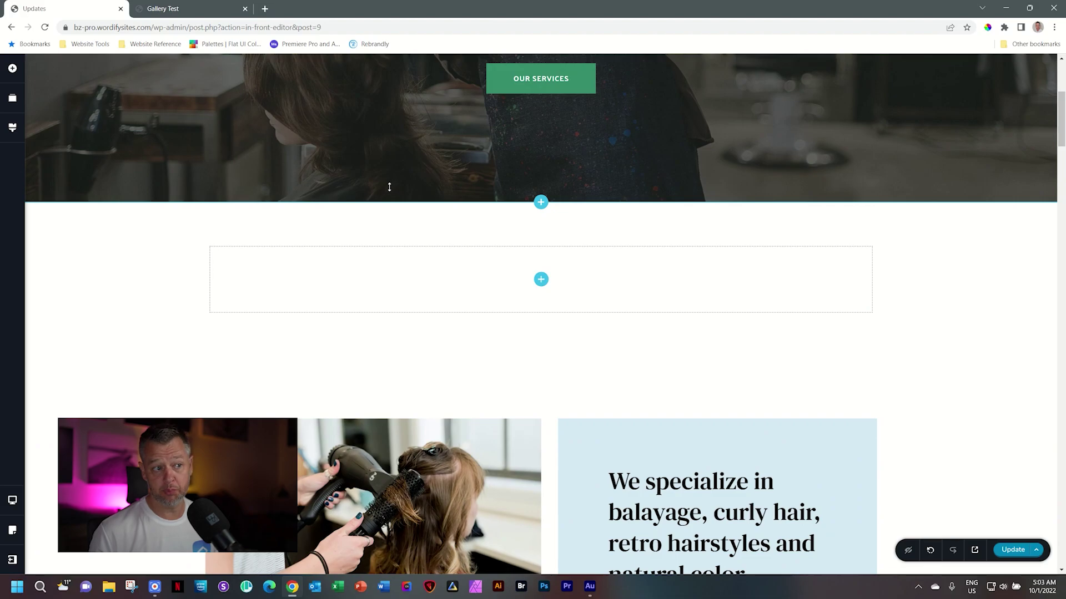
click(541, 279)
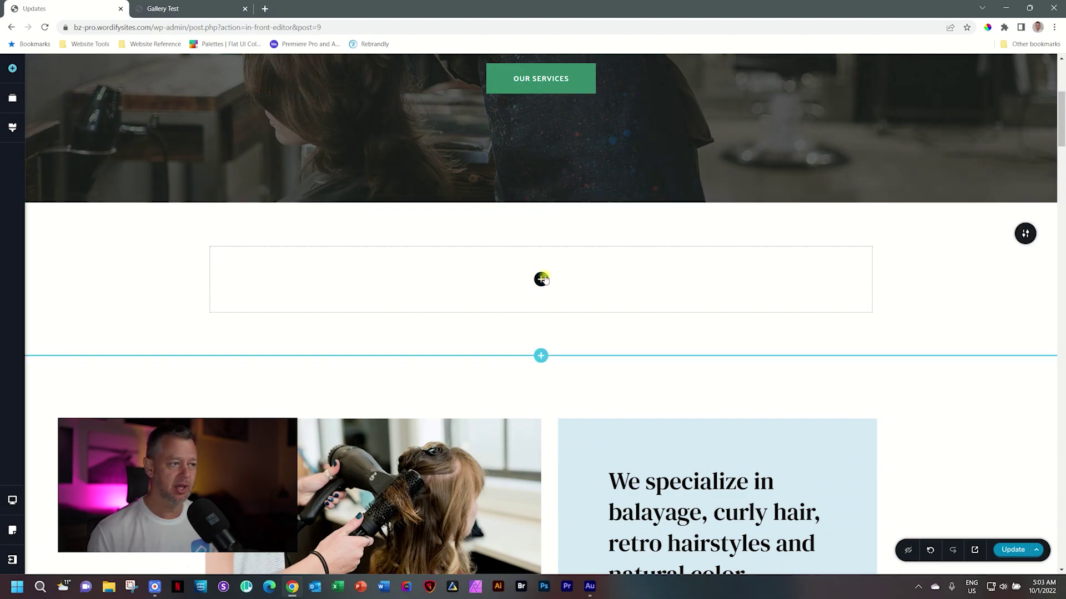
text(gallery)
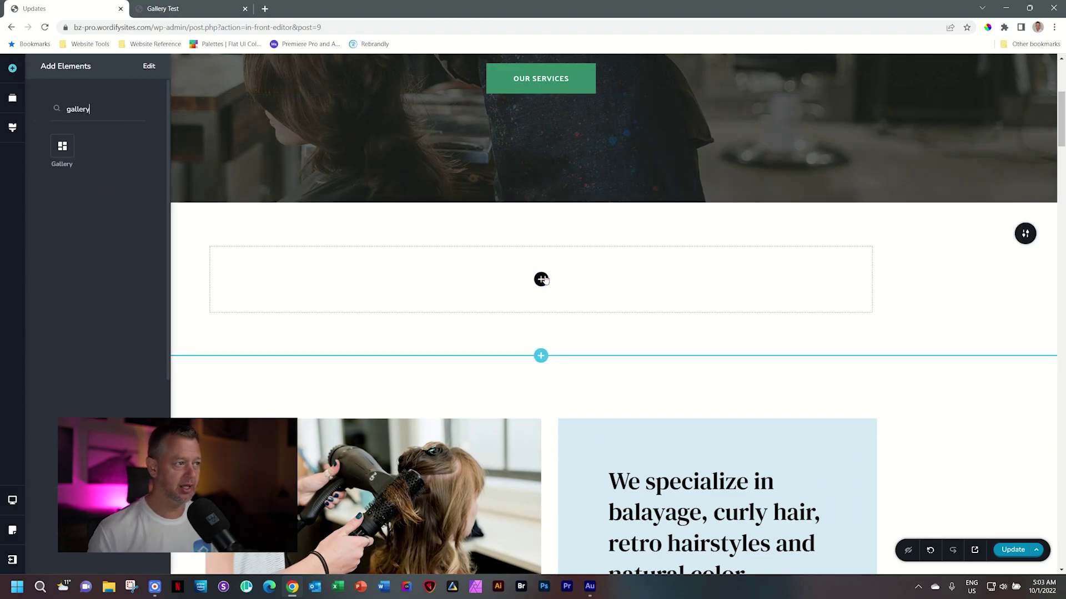
drag(62, 146, 541, 282)
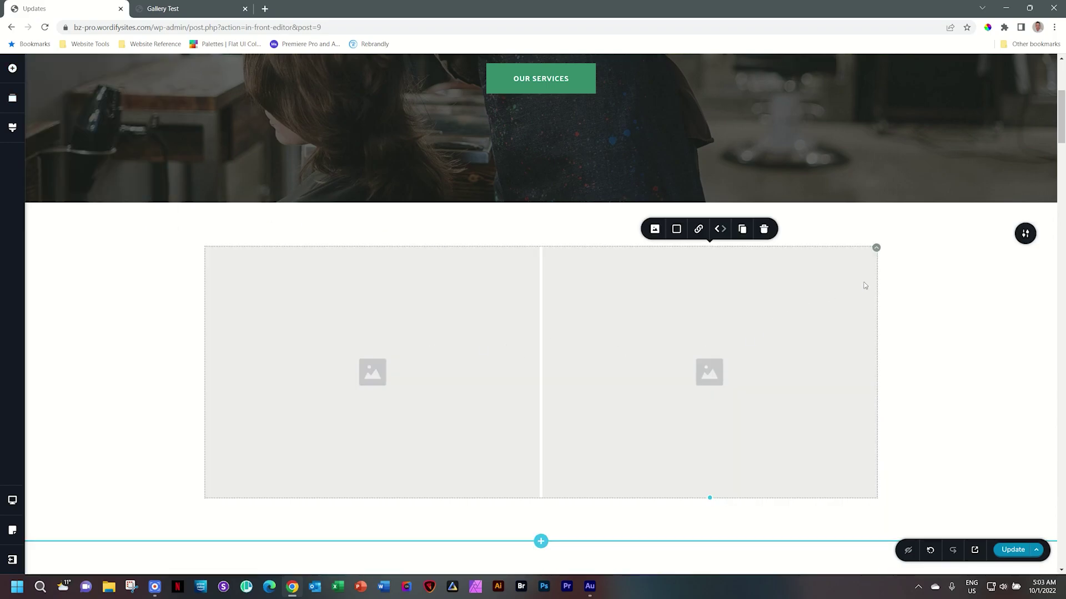
Step: Duplicate a gallery item and set the gallery to 3 columns, giving six placeholders
click(742, 229)
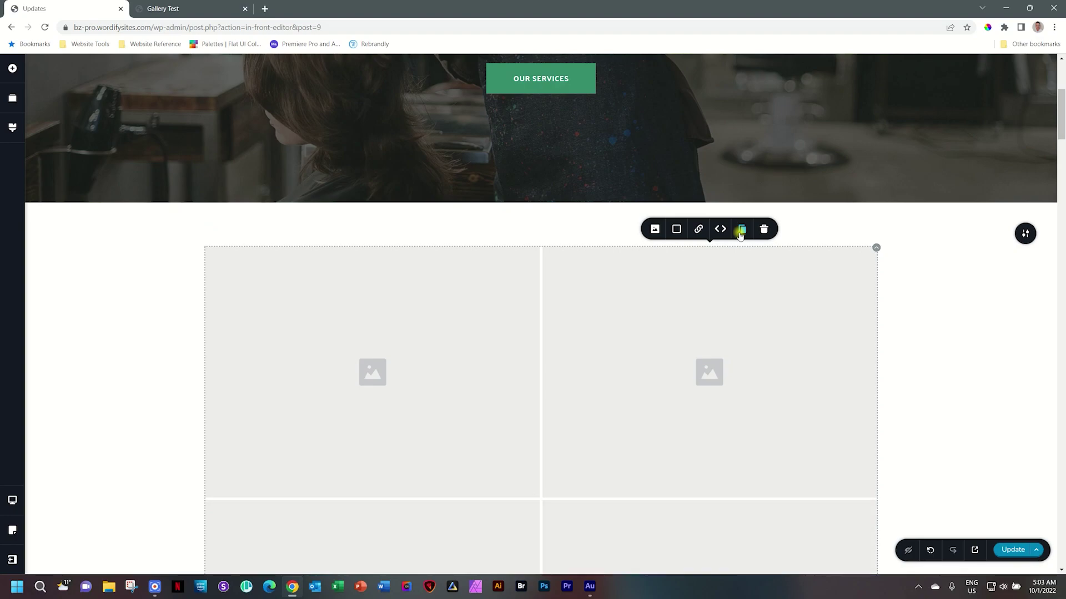
click(875, 249)
click(842, 222)
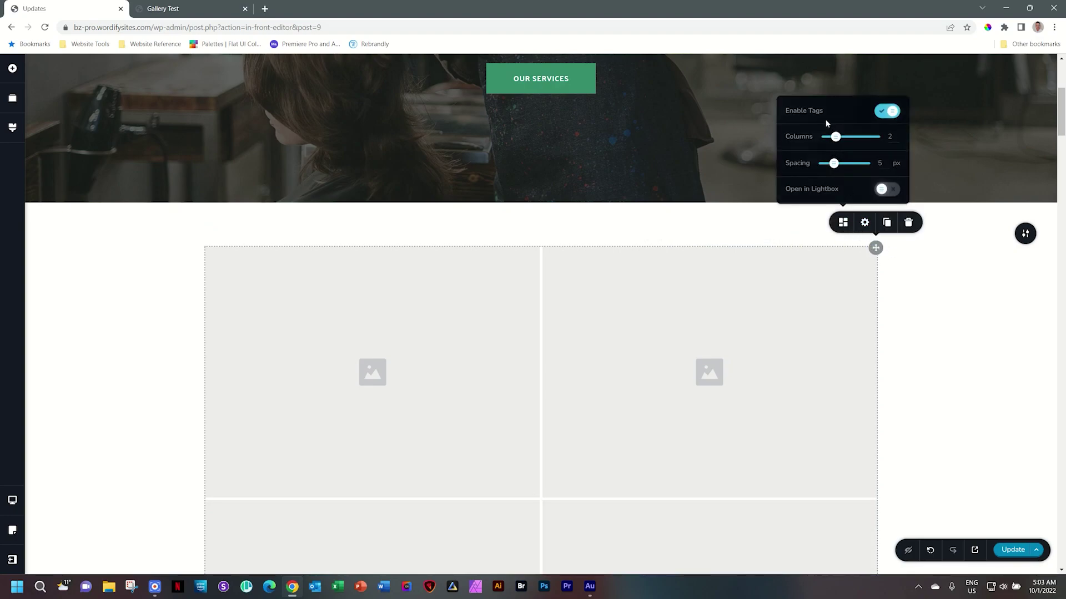
drag(843, 139, 845, 138)
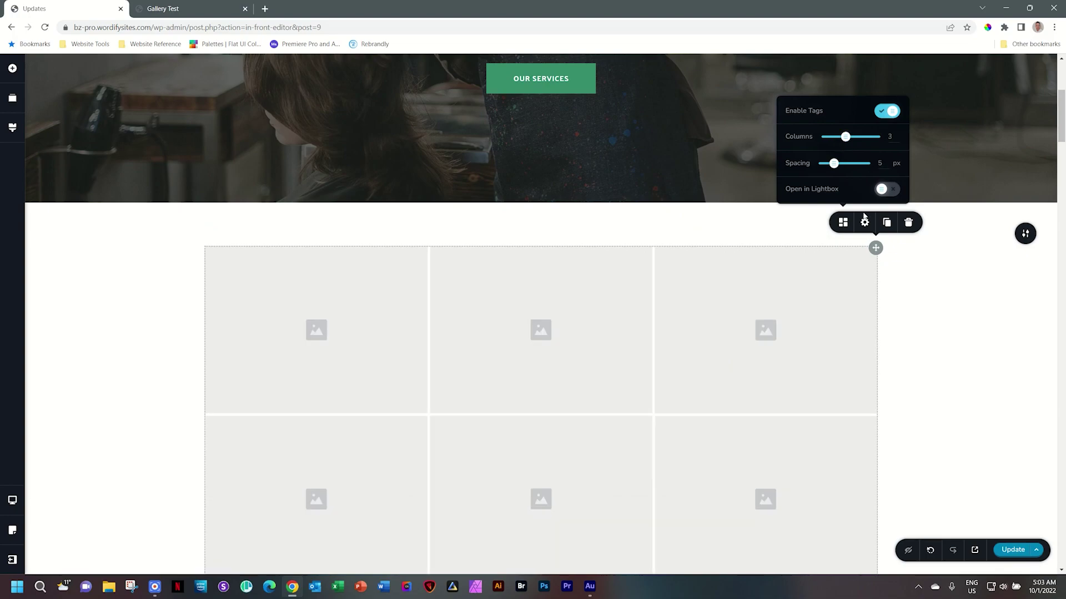
scroll(924, 289, down, 1)
scroll(924, 289, down, 2)
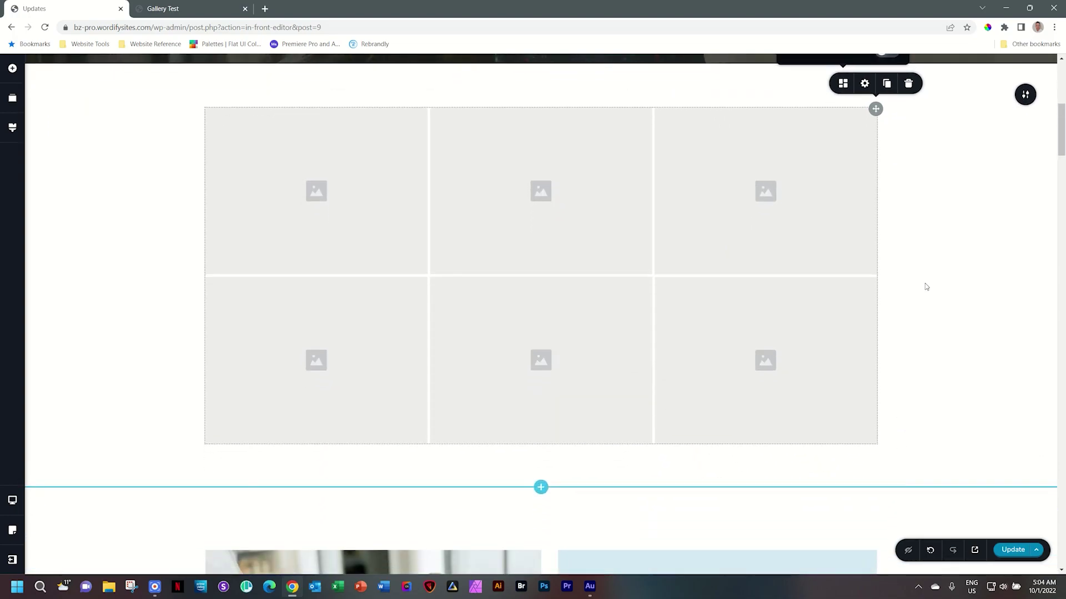
click(364, 214)
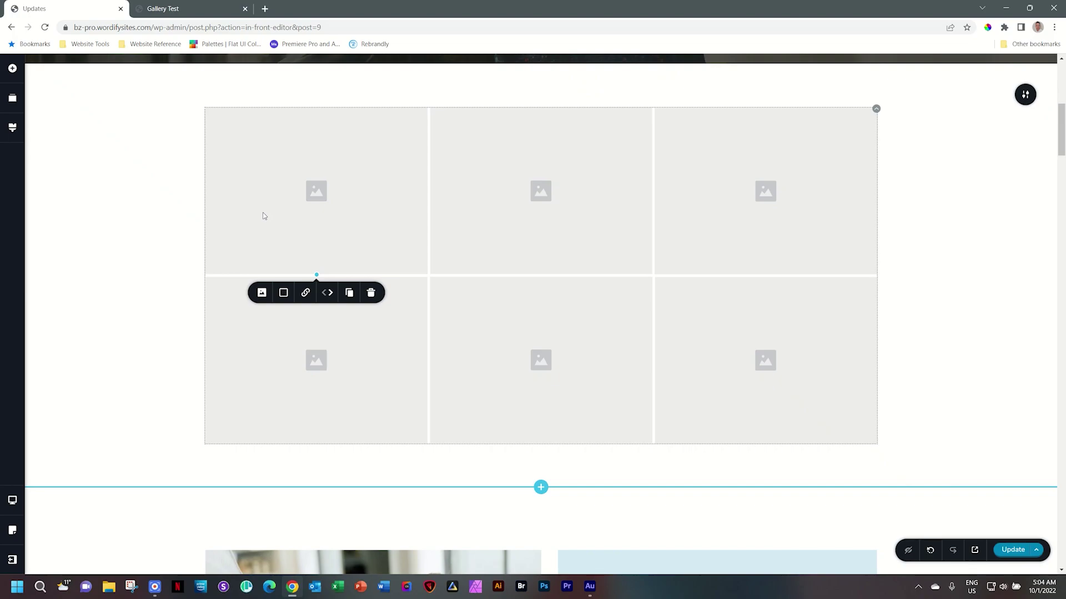
Step: Fill the top-left gallery slot with the woodworker photo from the Media Library
click(262, 293)
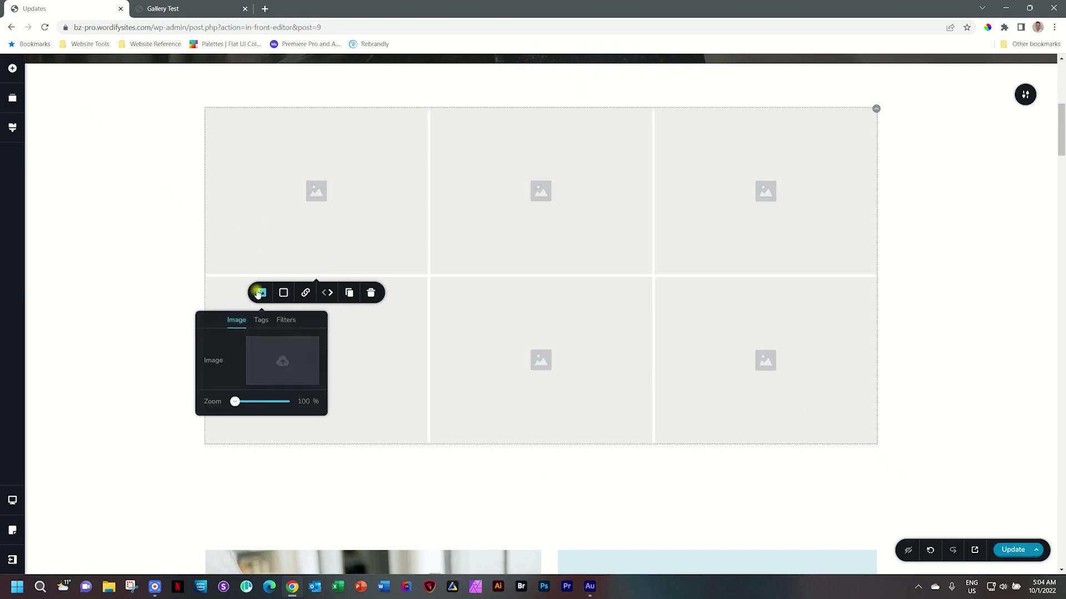
click(268, 349)
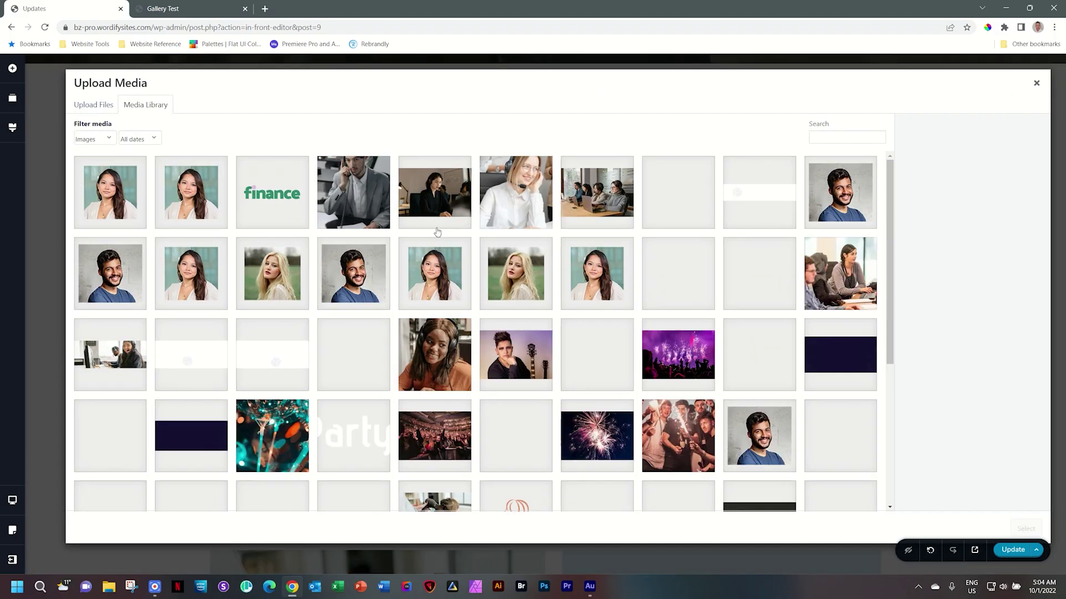
scroll(624, 395, down, 5)
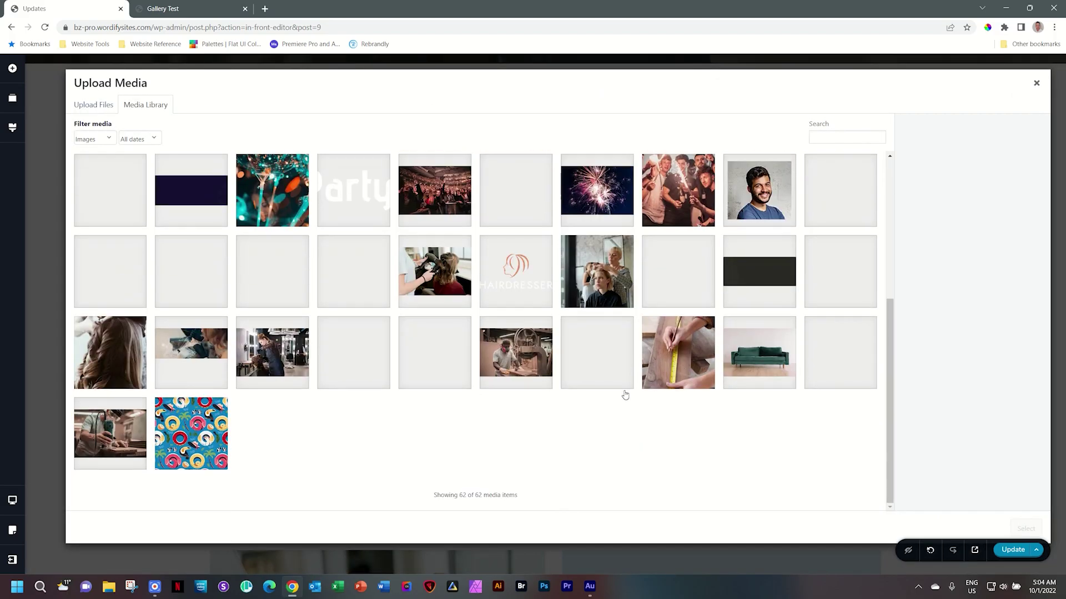
click(530, 350)
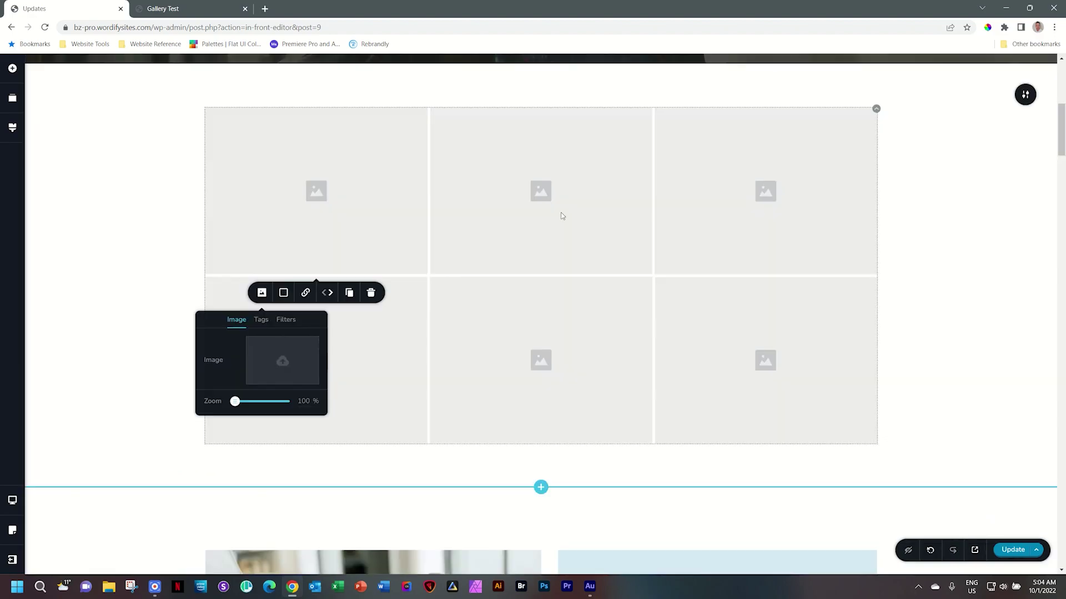
click(1027, 530)
Step: Start choosing a Media Library photo for the top-middle gallery slot
click(541, 216)
click(486, 293)
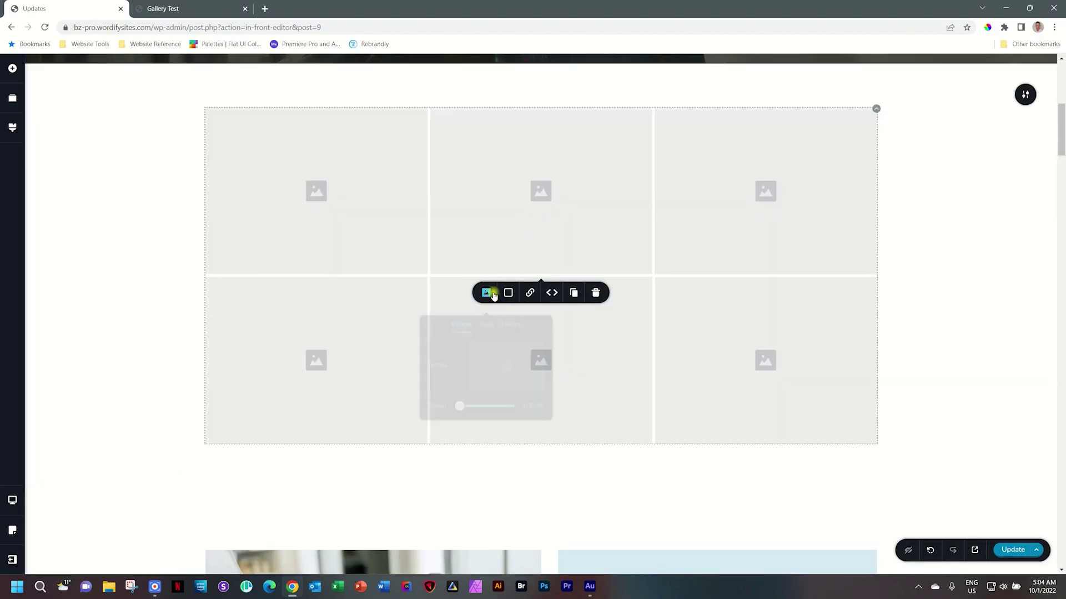
click(515, 359)
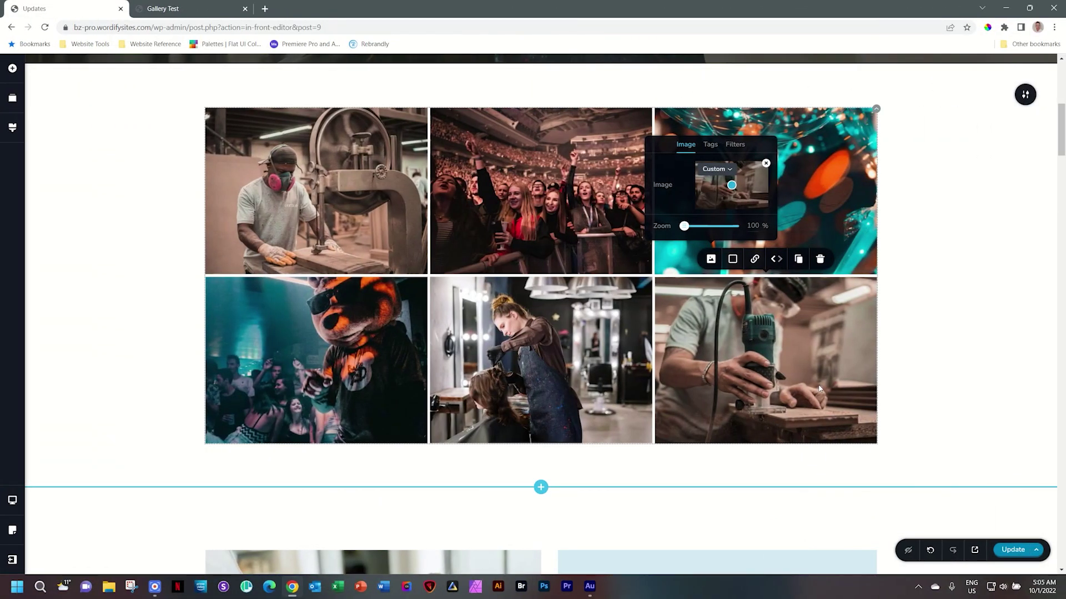
Step: Make the band-saw, bear and balloon photo cells taller to stagger the gallery
click(368, 226)
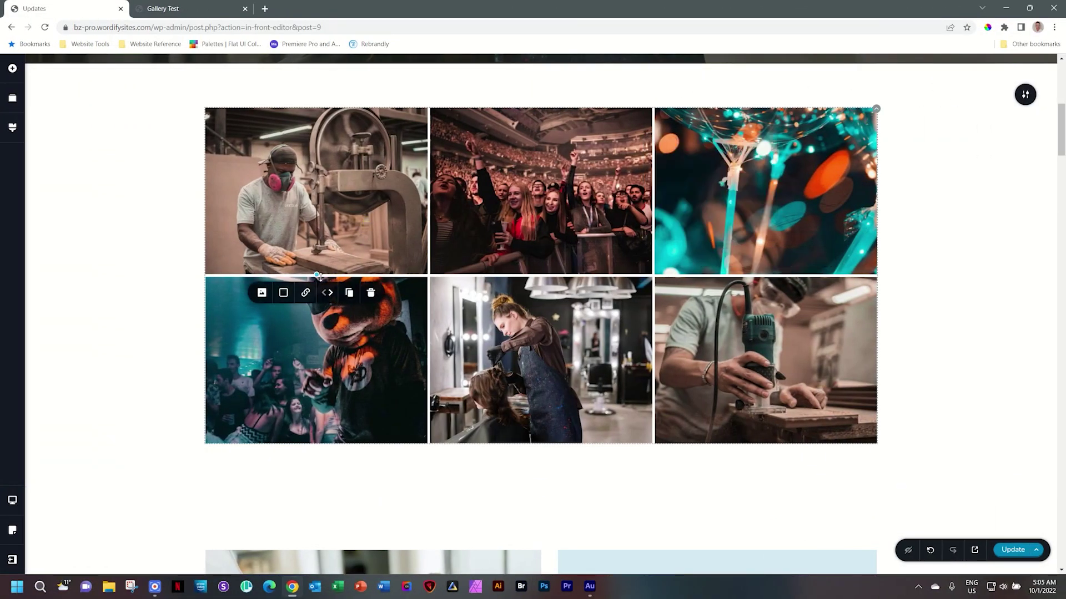
drag(317, 276, 317, 348)
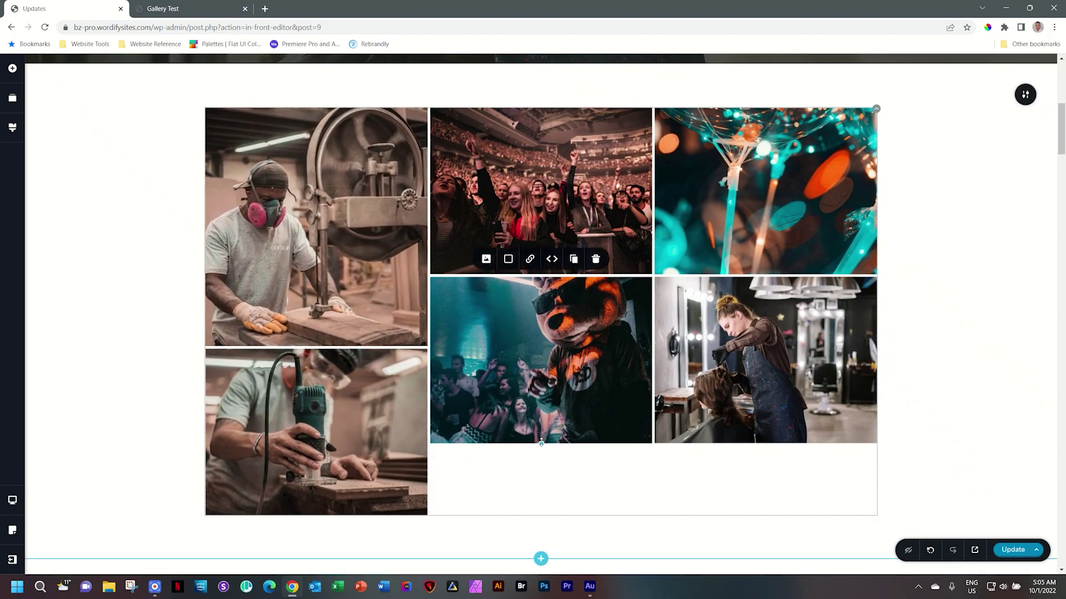
drag(541, 443, 541, 491)
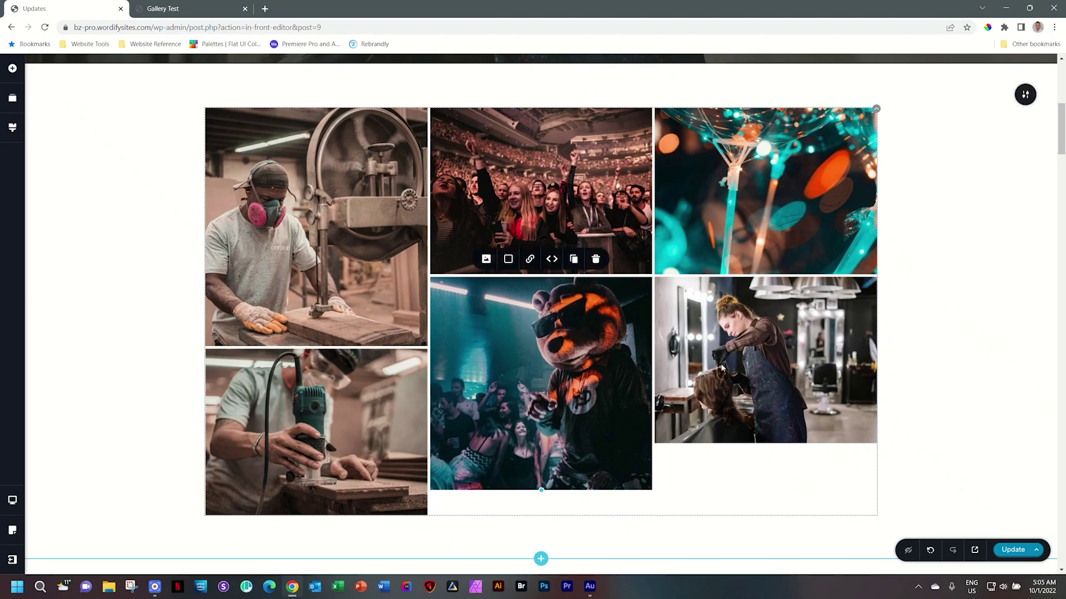
drag(766, 275, 771, 339)
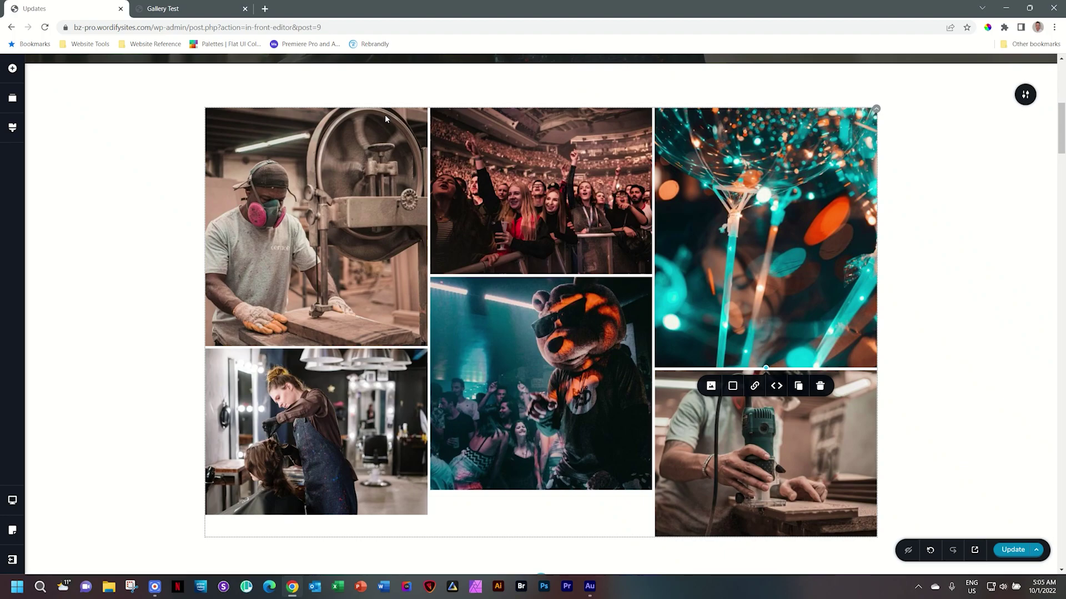
Step: Put the balloon photo top-left and the band-saw photo top-right, then lengthen the bear and band-saw photos
click(344, 217)
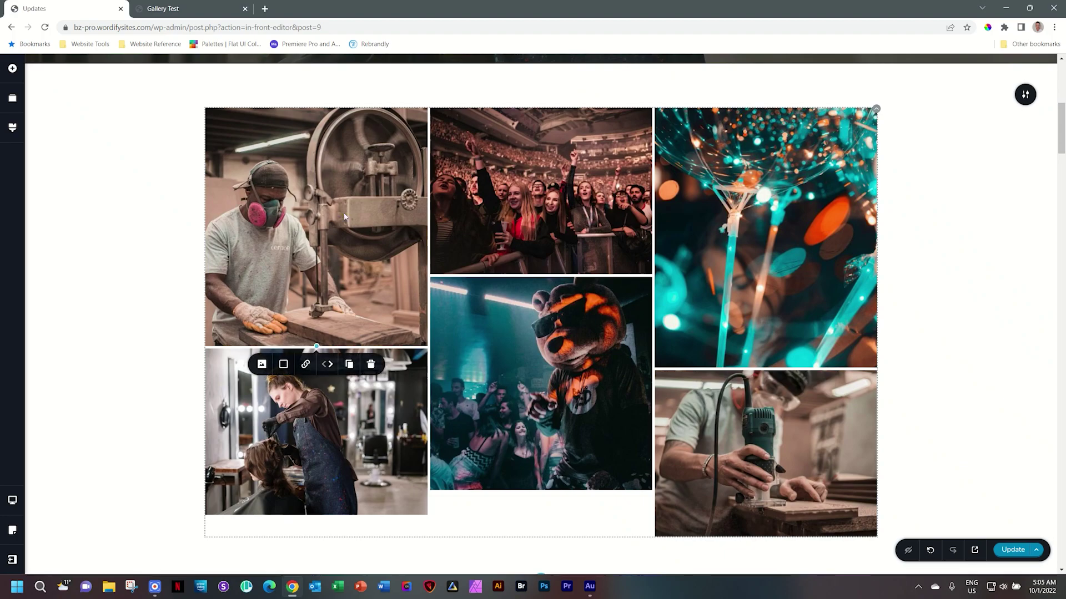
click(334, 366)
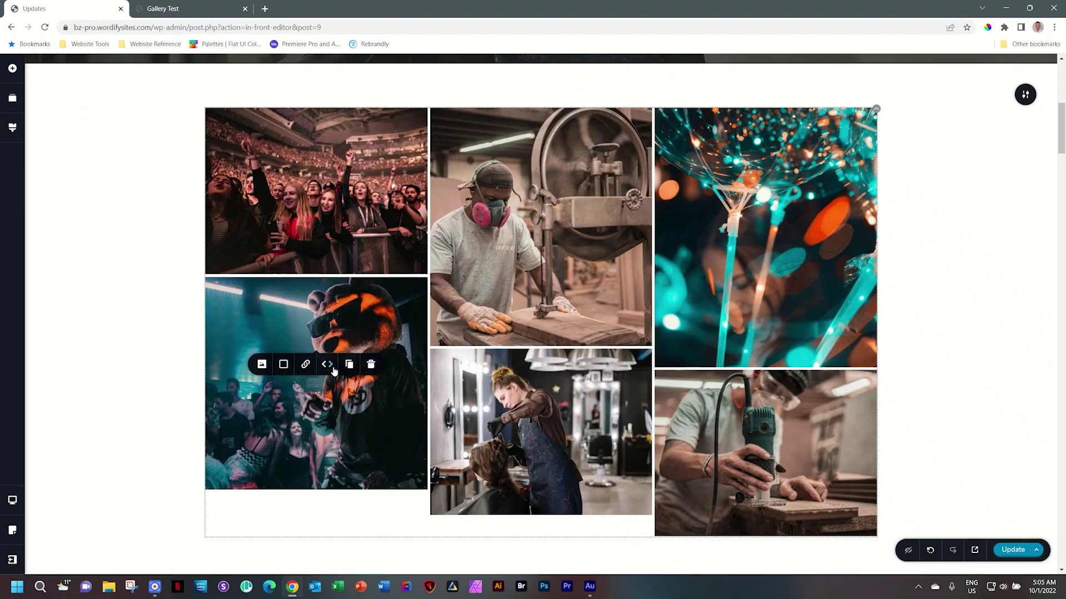
click(335, 365)
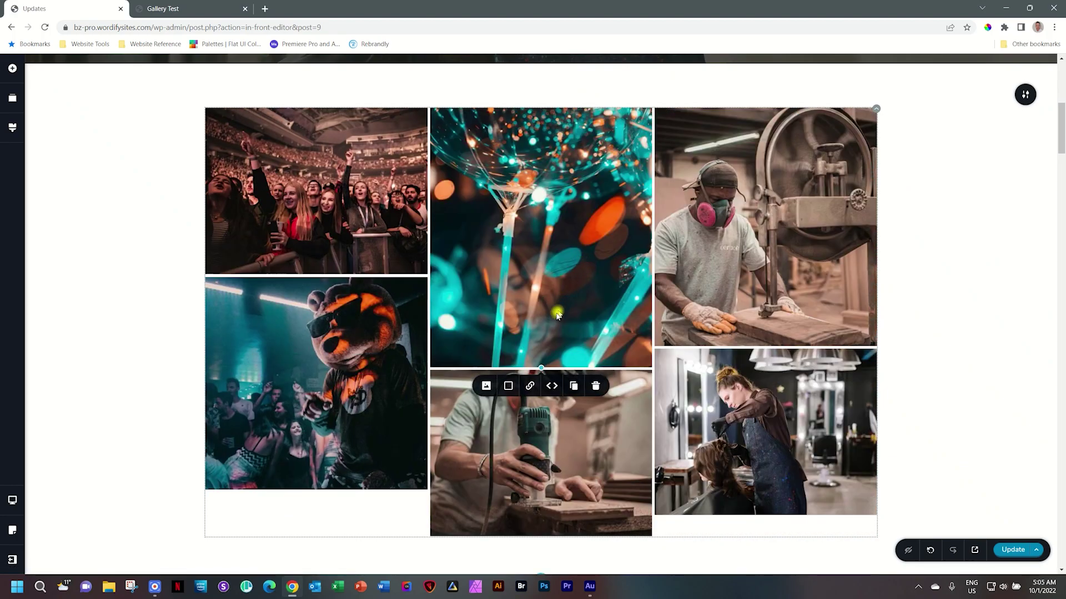
click(547, 386)
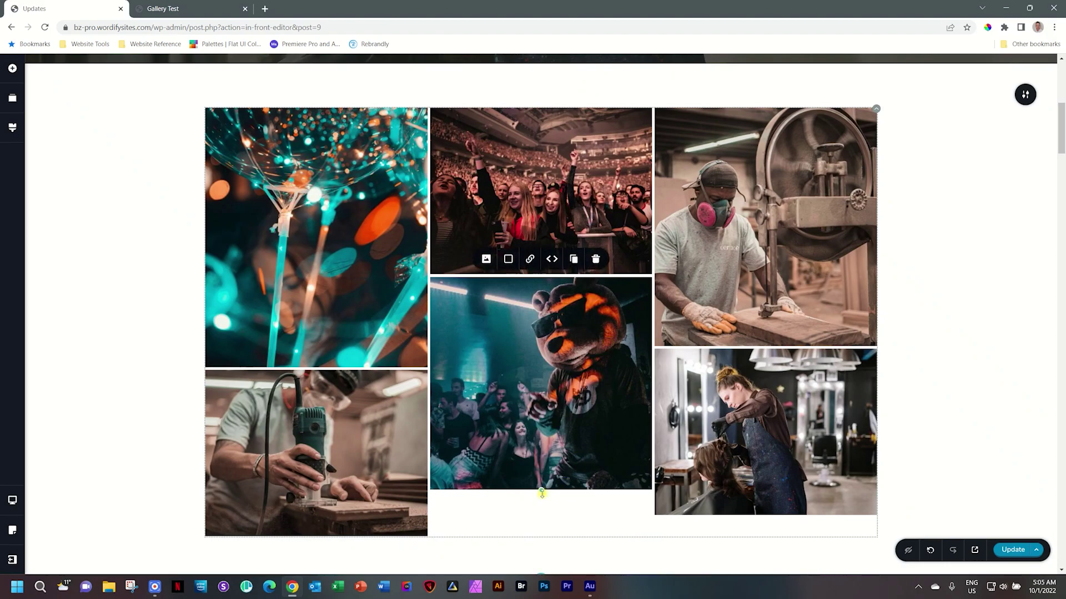
drag(541, 490, 541, 515)
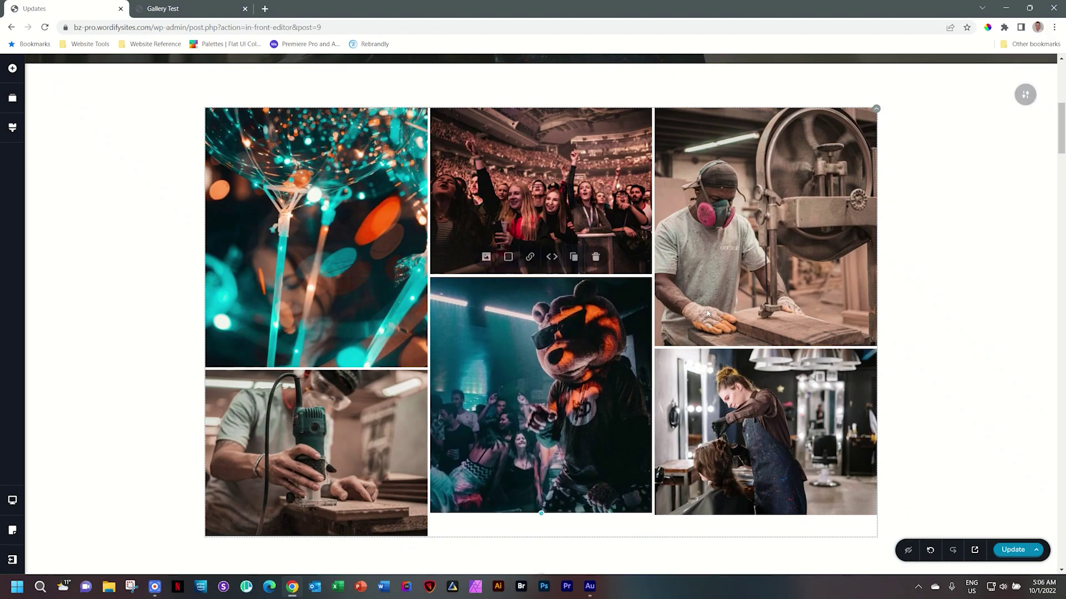
drag(764, 347, 765, 360)
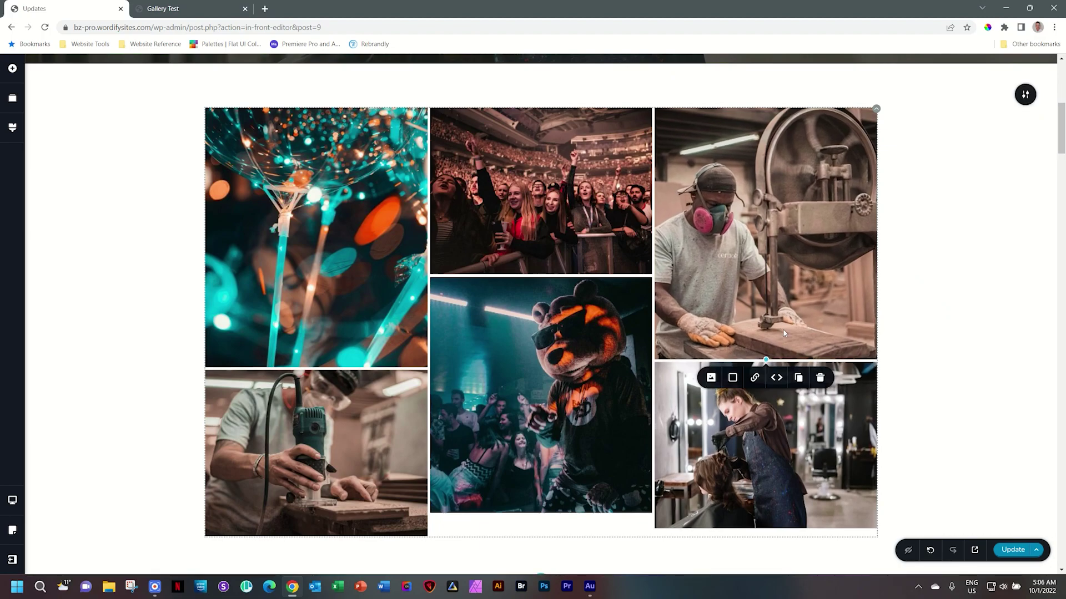
Step: Set the gallery image spacing to 6 px
mouse_move(875, 125)
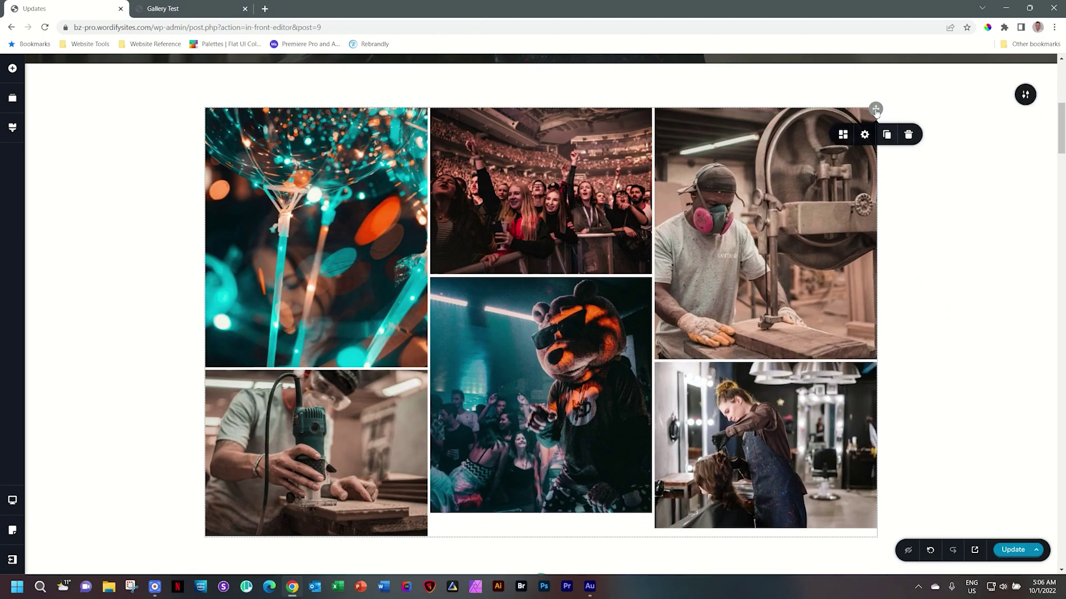
click(844, 136)
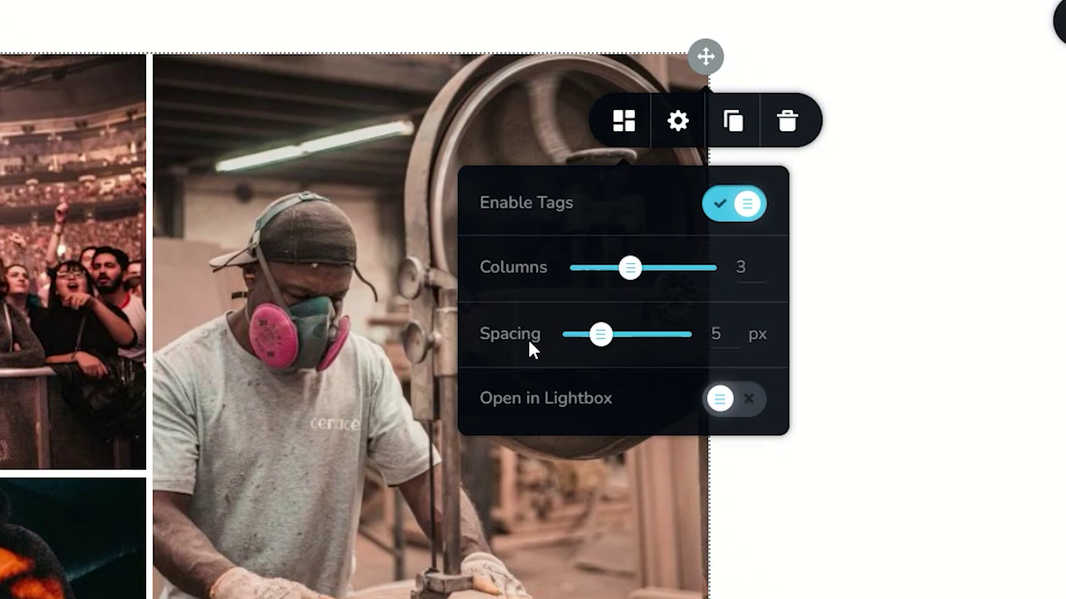
mouse_move(601, 334)
mouse_down()
mouse_move(548, 339)
mouse_move(606, 333)
mouse_up()
click(573, 333)
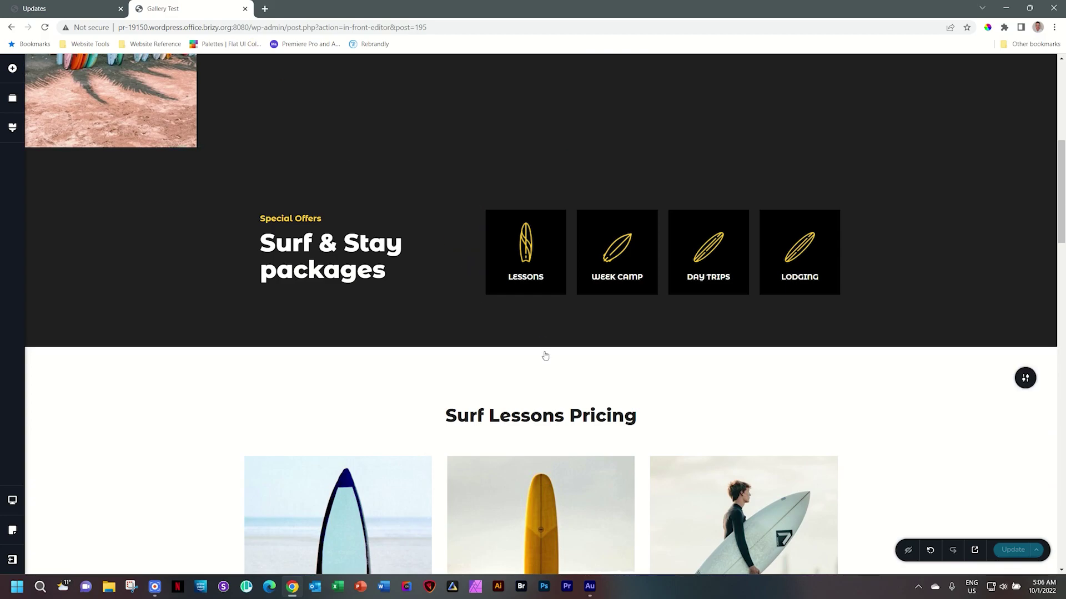
Step: Add an empty section below Surf & Stay packages and drop a Gallery element ('gall') into it
click(540, 347)
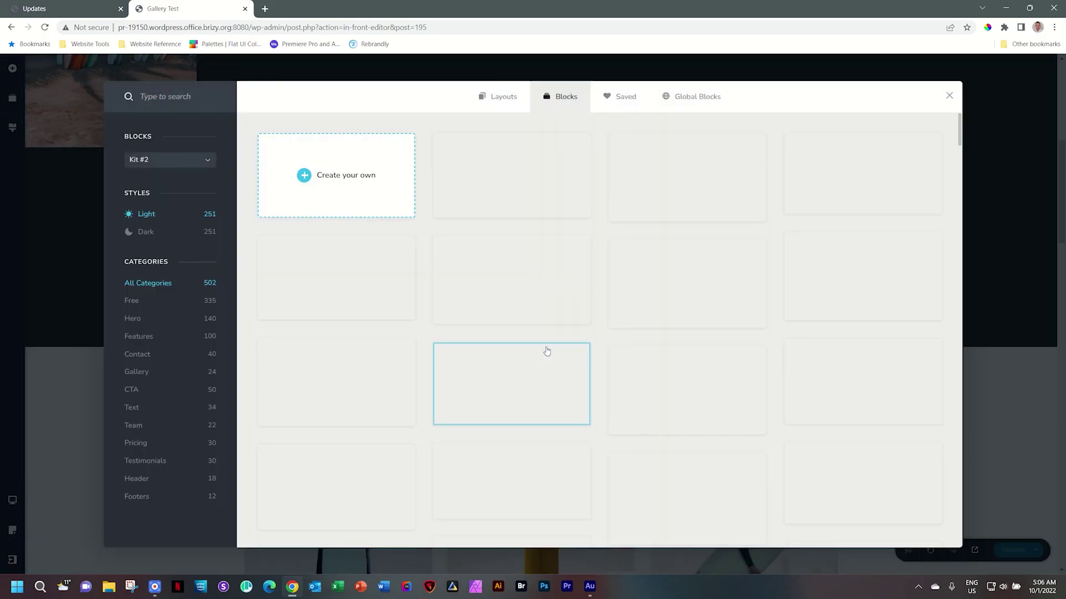
click(366, 188)
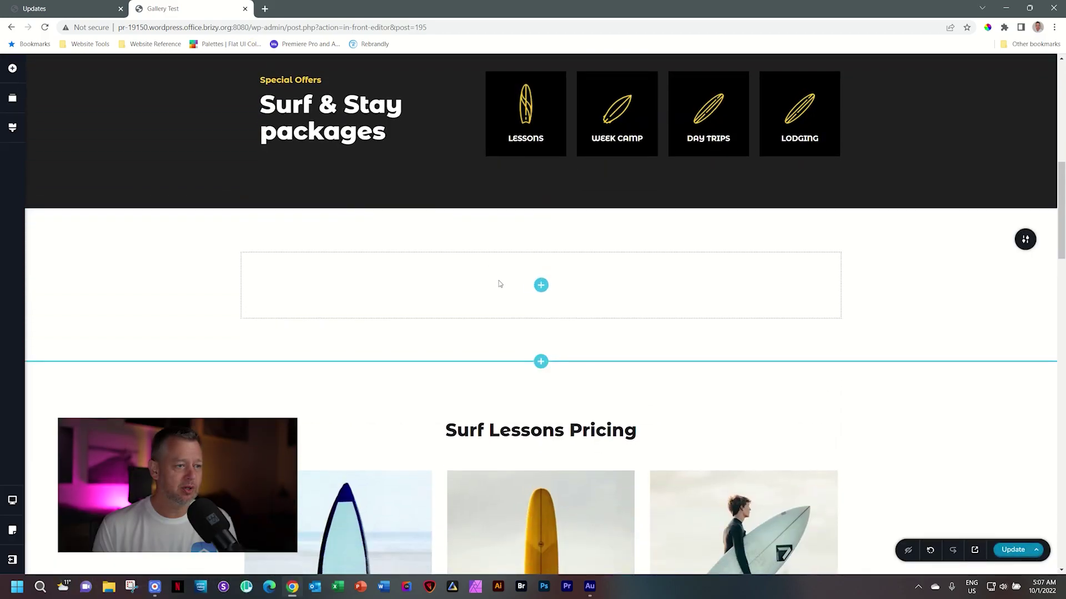
click(541, 286)
text(gall)
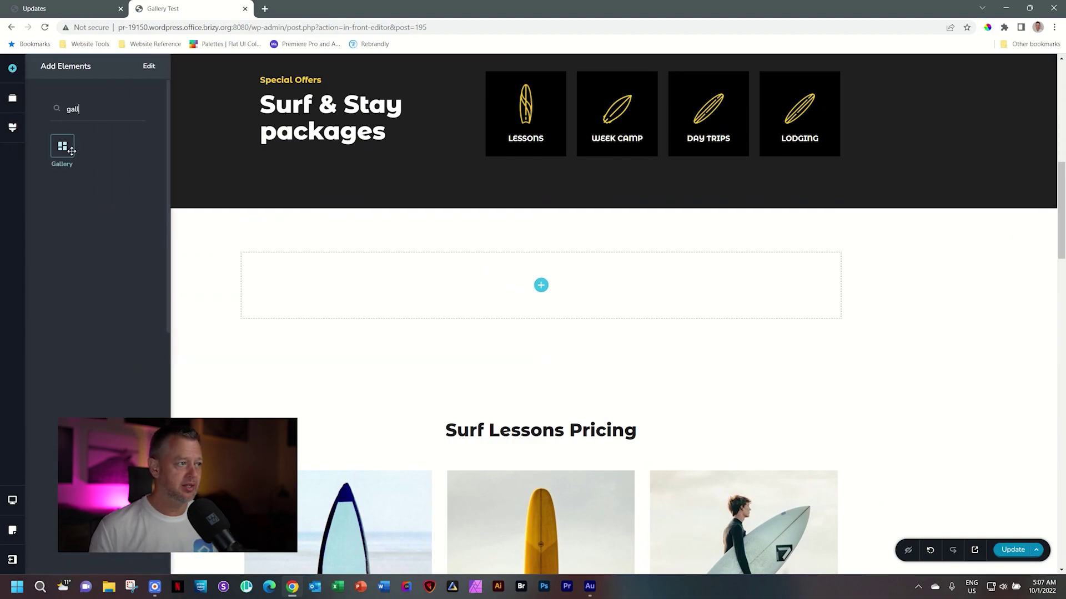
drag(71, 151, 549, 297)
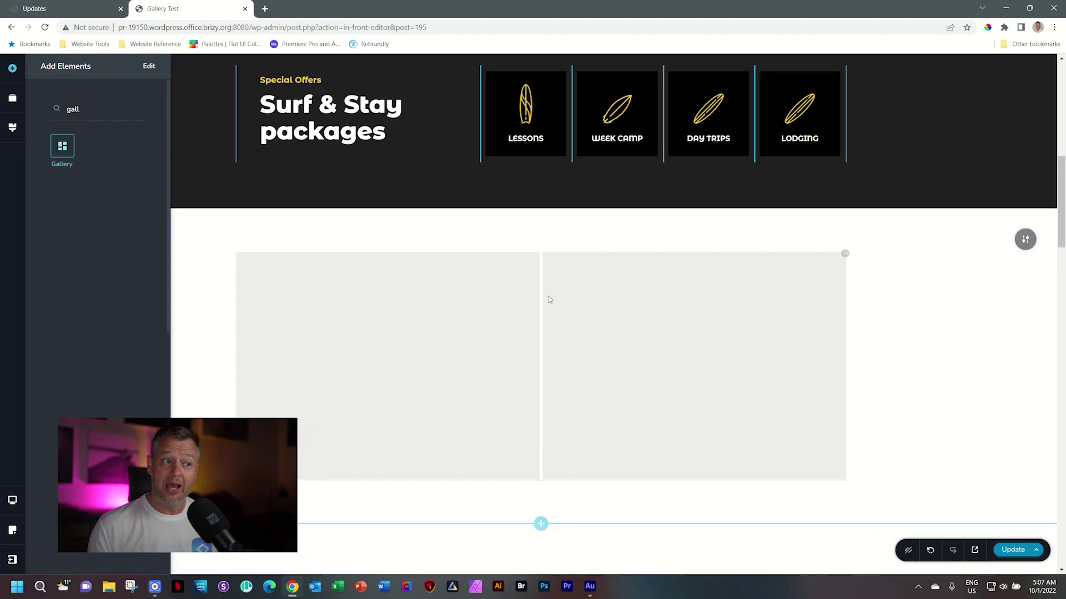
click(473, 300)
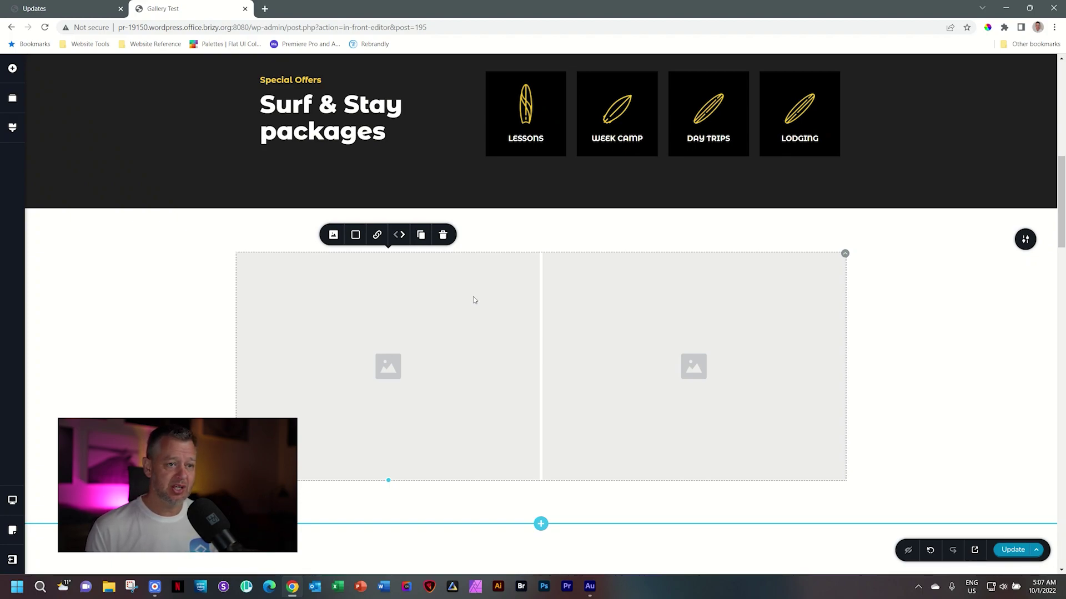
click(843, 254)
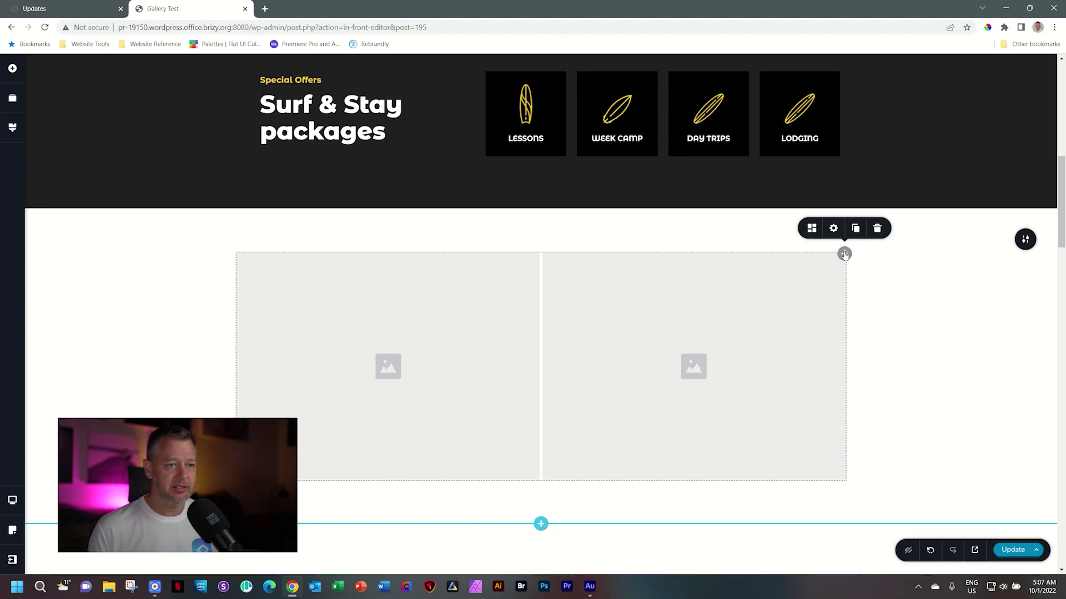
Step: Pick the aerial surfing, fence surfer and woman surfing photos for the gallery
click(812, 232)
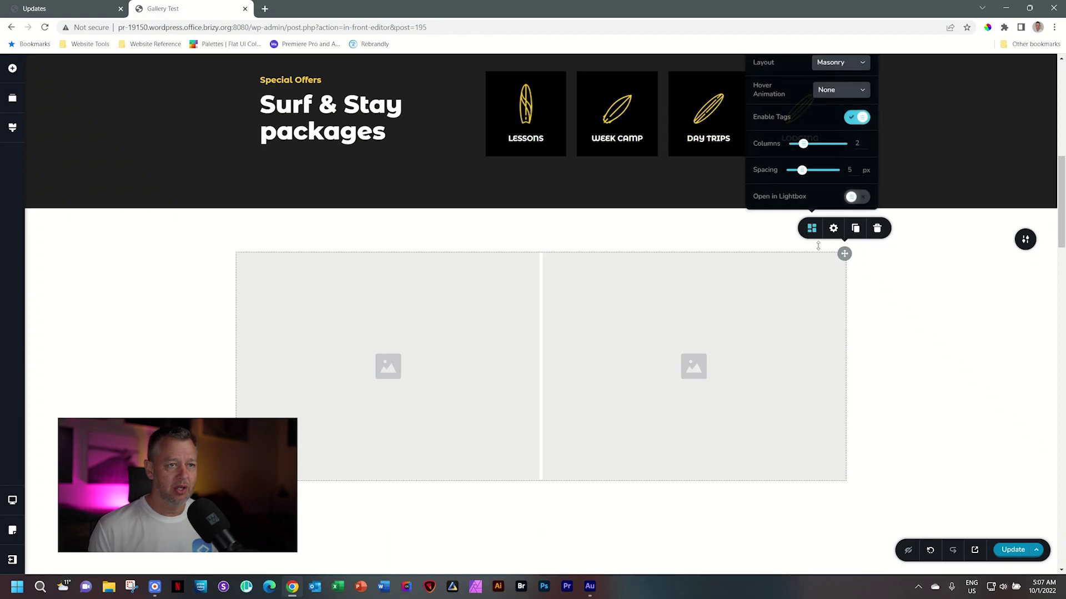
scroll(898, 281, up, 3)
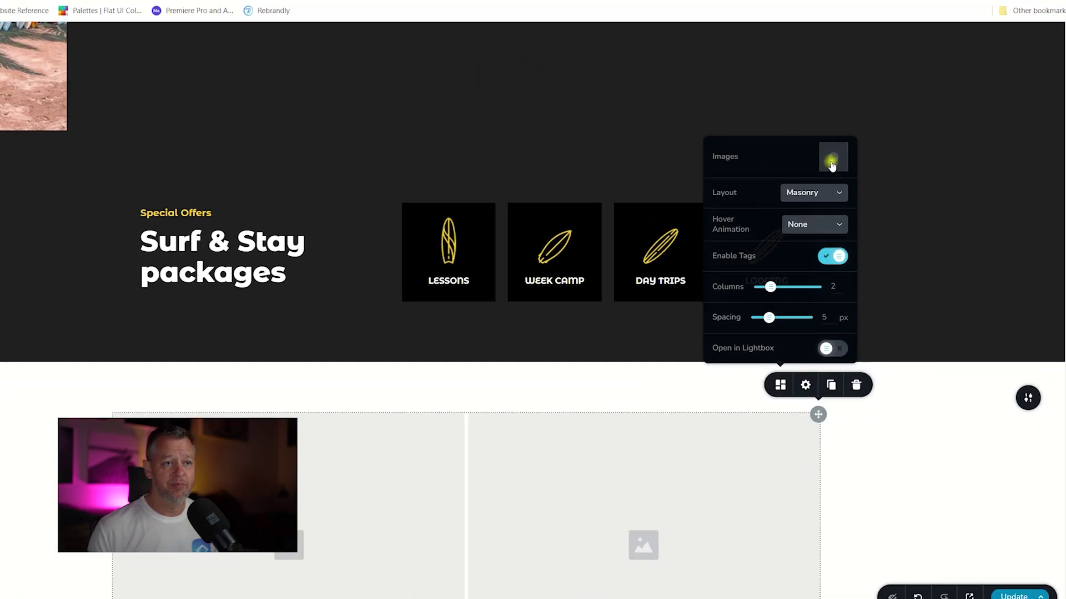
click(706, 89)
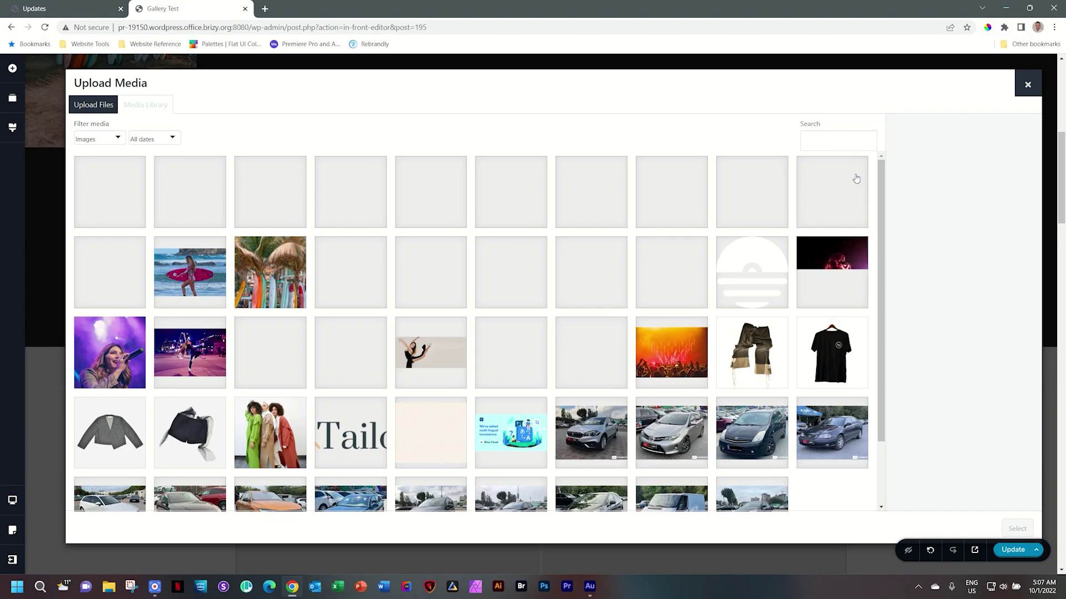
click(218, 199)
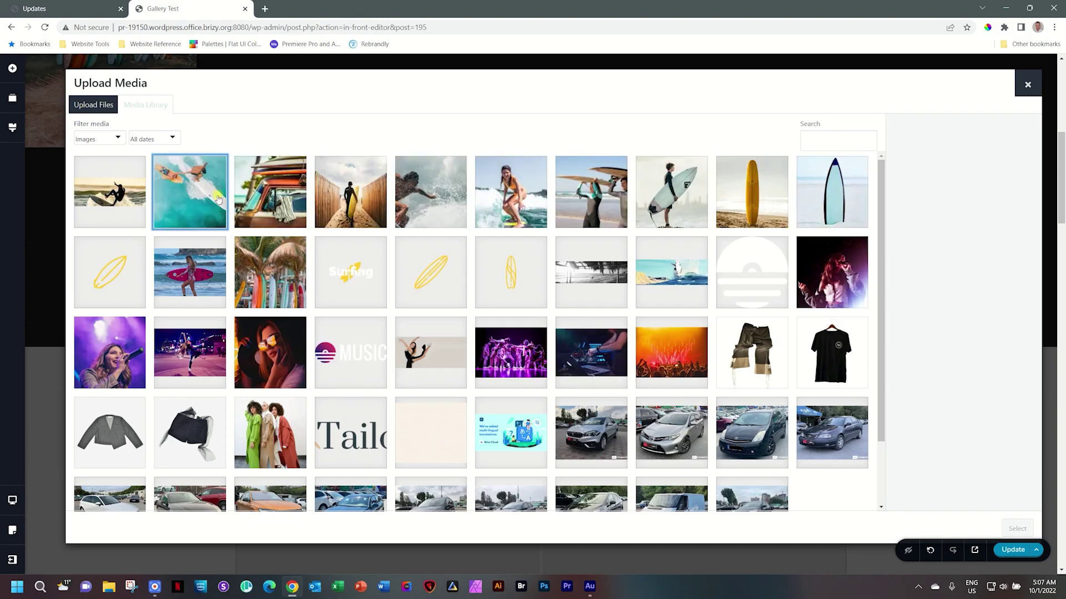
click(350, 199)
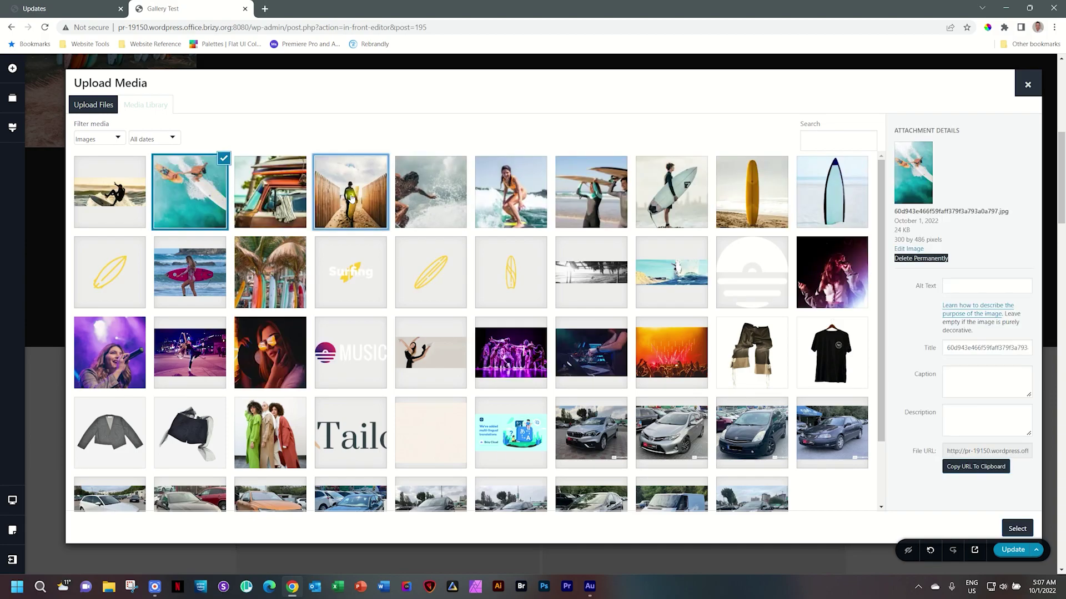
click(531, 195)
Step: Add the DJ deck, orange concert crowd and black car photos, then insert all six
click(594, 358)
click(669, 358)
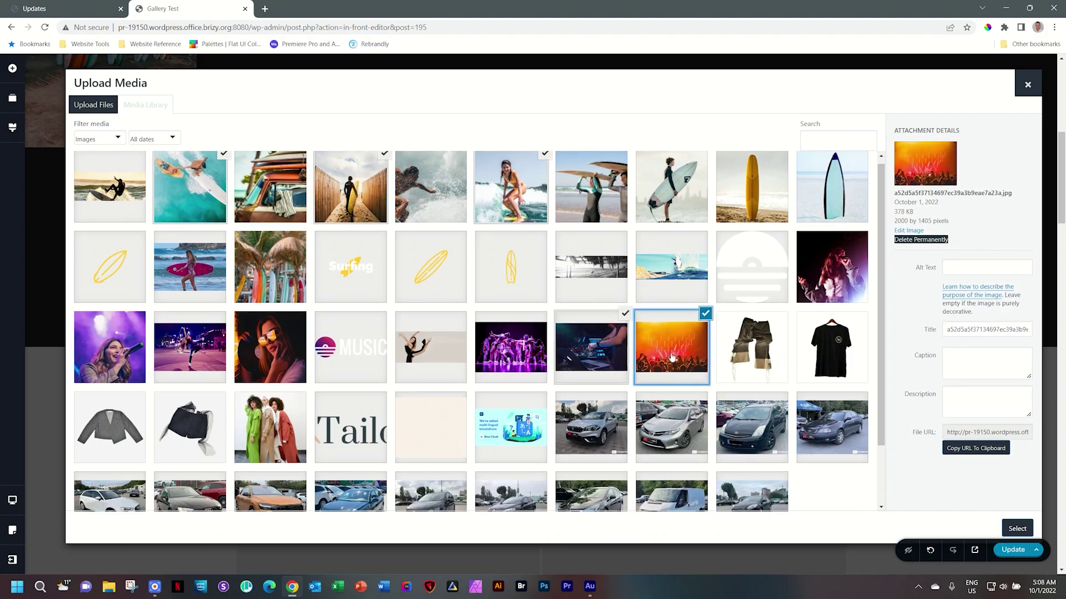
scroll(666, 366, down, 1)
click(619, 428)
scroll(617, 408, up, 1)
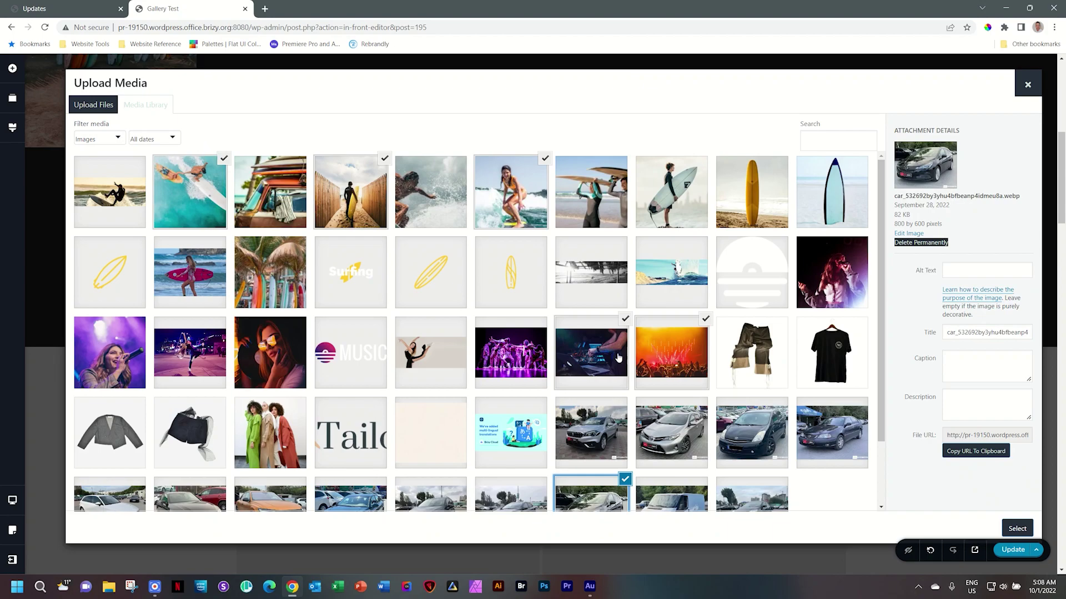
scroll(617, 358, down, 2)
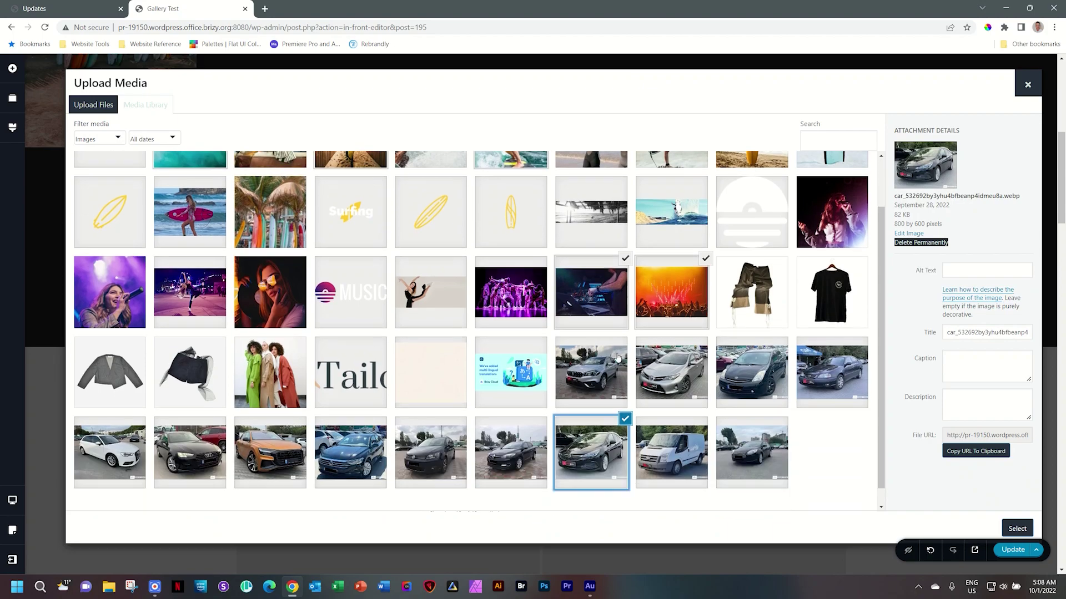
scroll(583, 305, up, 4)
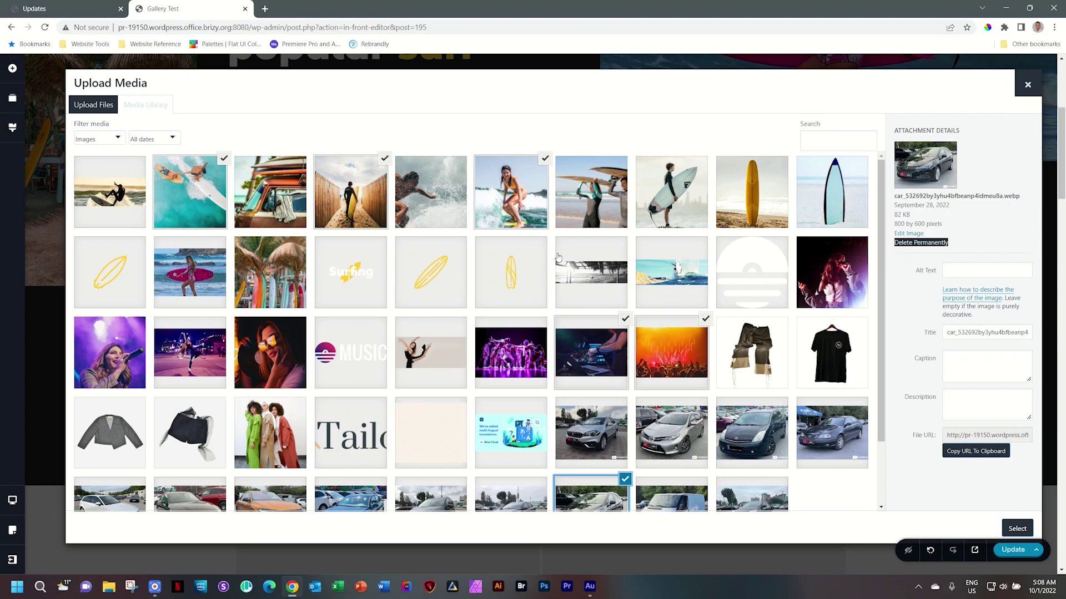
scroll(558, 257, down, 2)
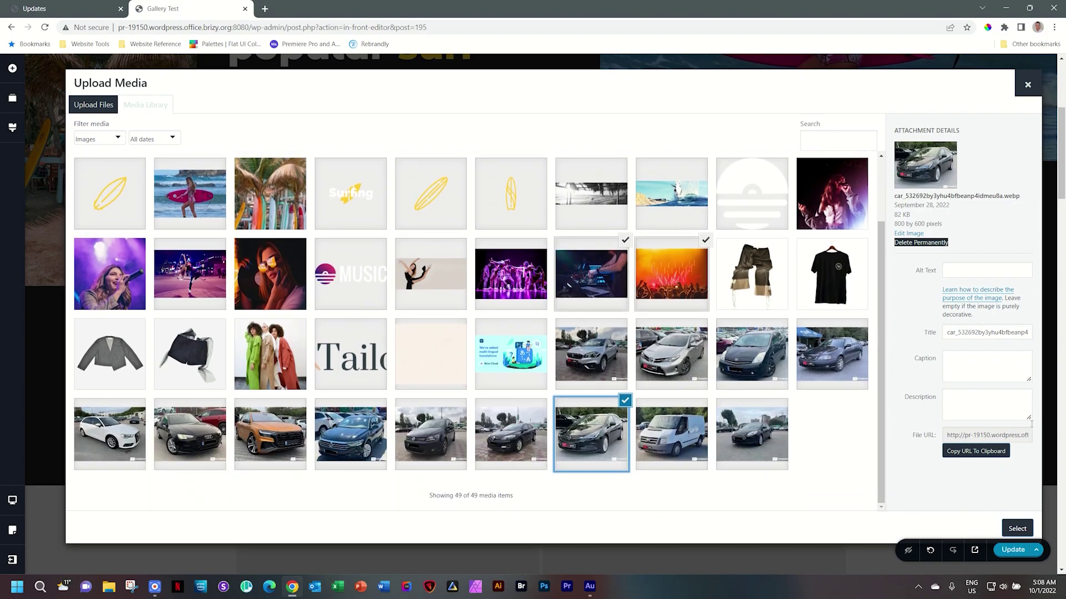
click(1016, 530)
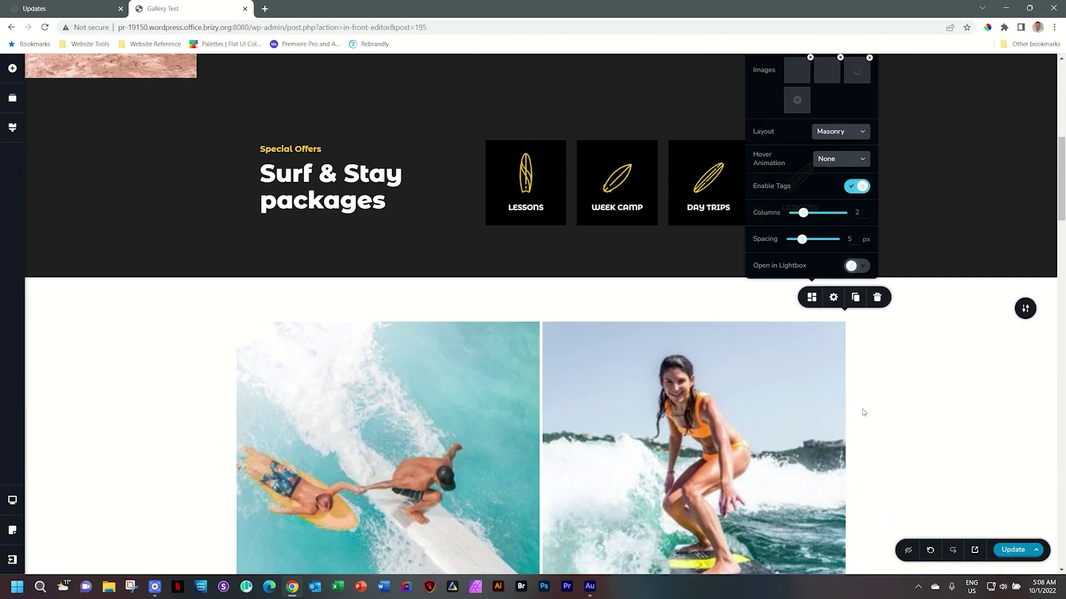
Step: Change the surf gallery's Columns setting from 2 to 3
scroll(869, 409, down, 3)
scroll(867, 409, down, 6)
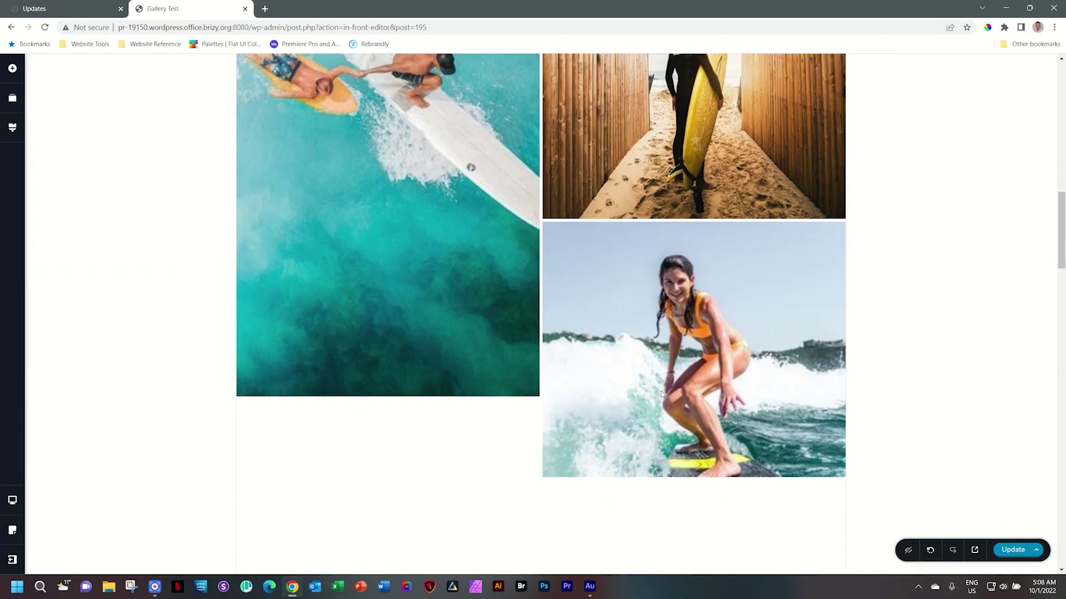
scroll(661, 395, down, 7)
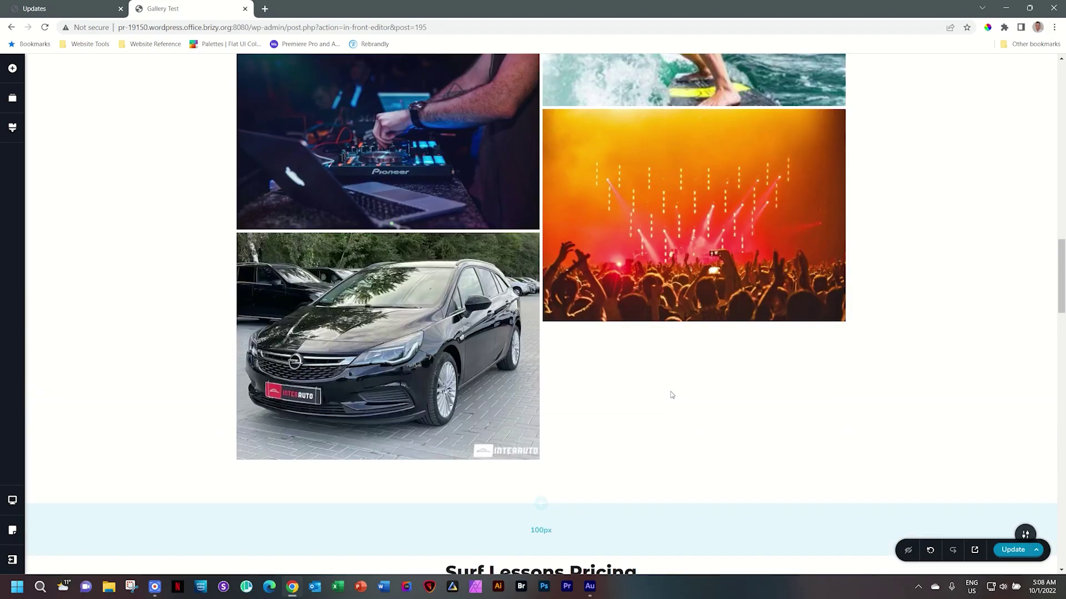
scroll(671, 394, up, 12)
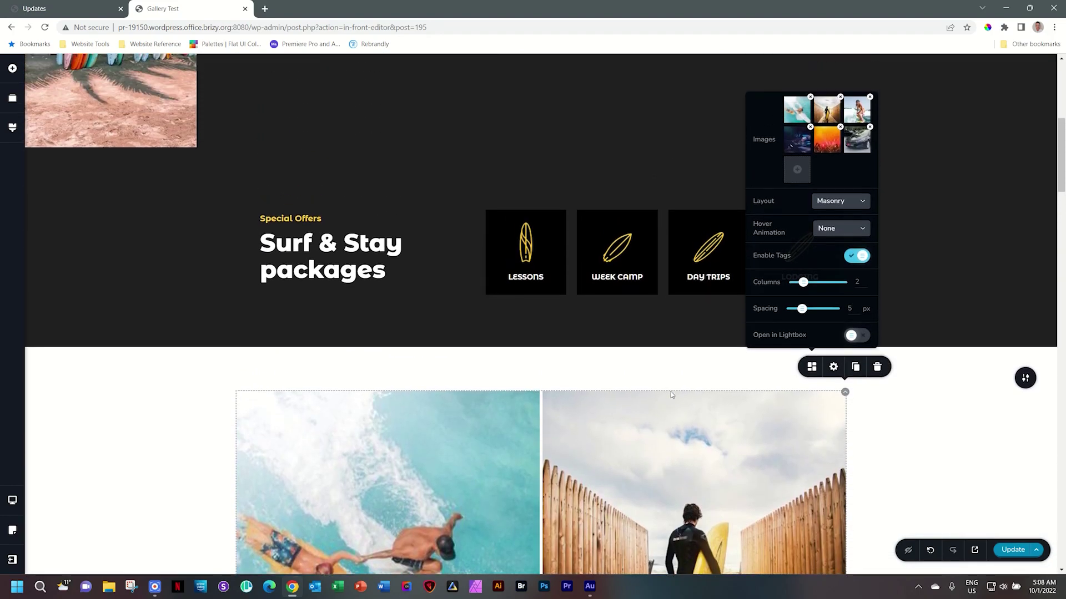
scroll(672, 395, up, 1)
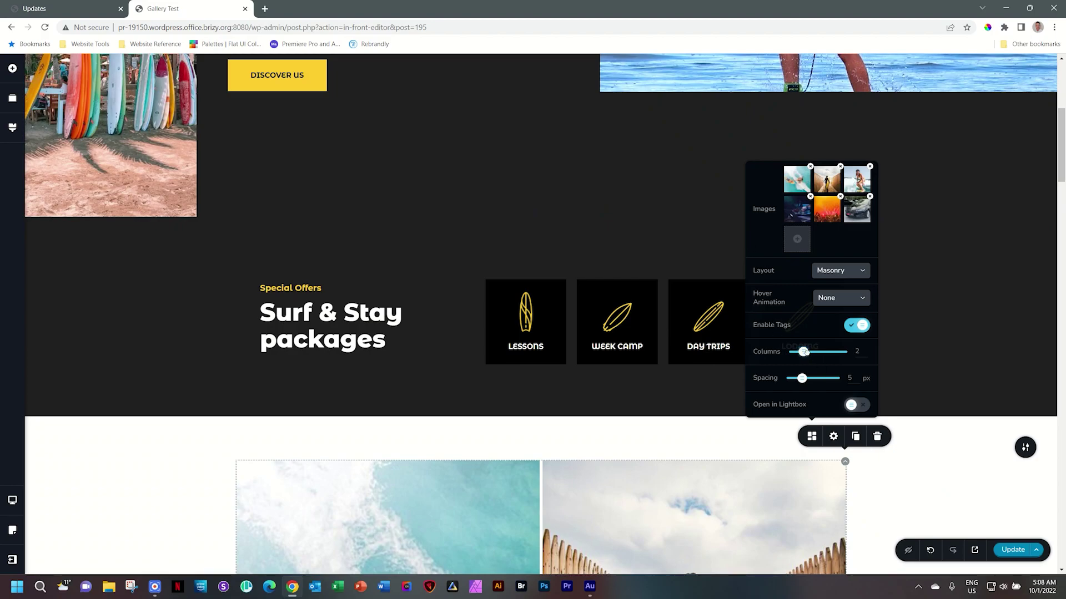
drag(804, 351, 813, 352)
scroll(848, 353, down, 5)
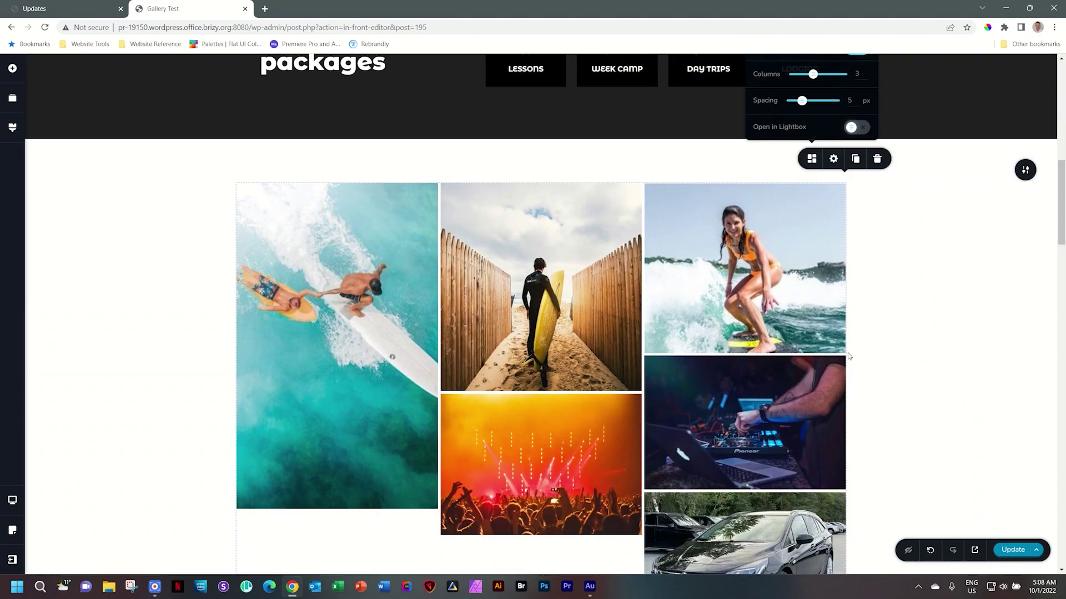
scroll(848, 353, down, 3)
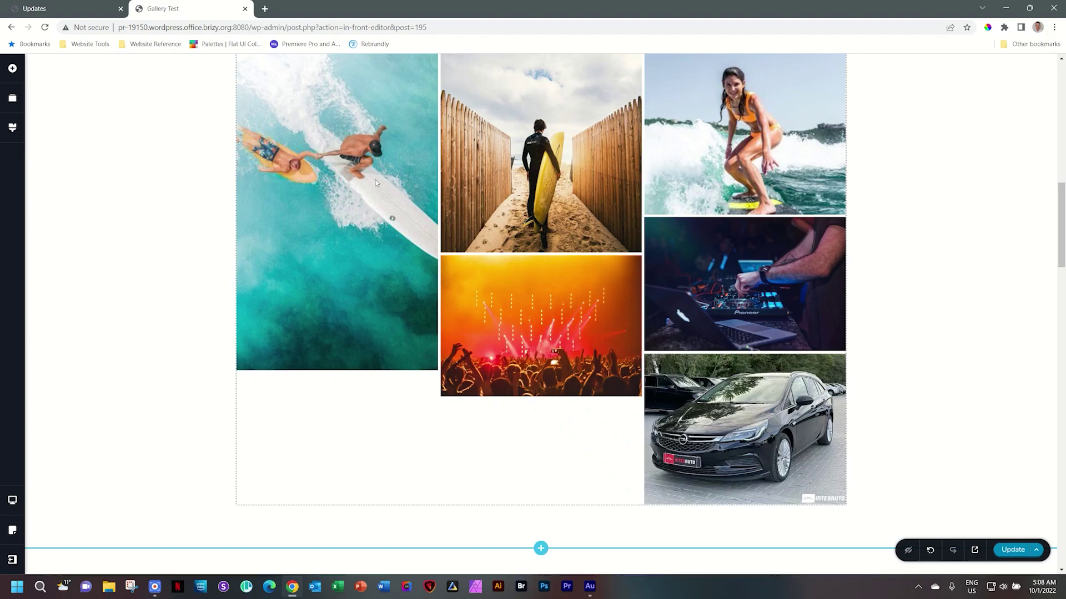
scroll(375, 180, up, 3)
scroll(375, 180, down, 1)
Step: Remove the aerial surfing photo and add the pink-surfboard and dancers photos
scroll(375, 179, up, 2)
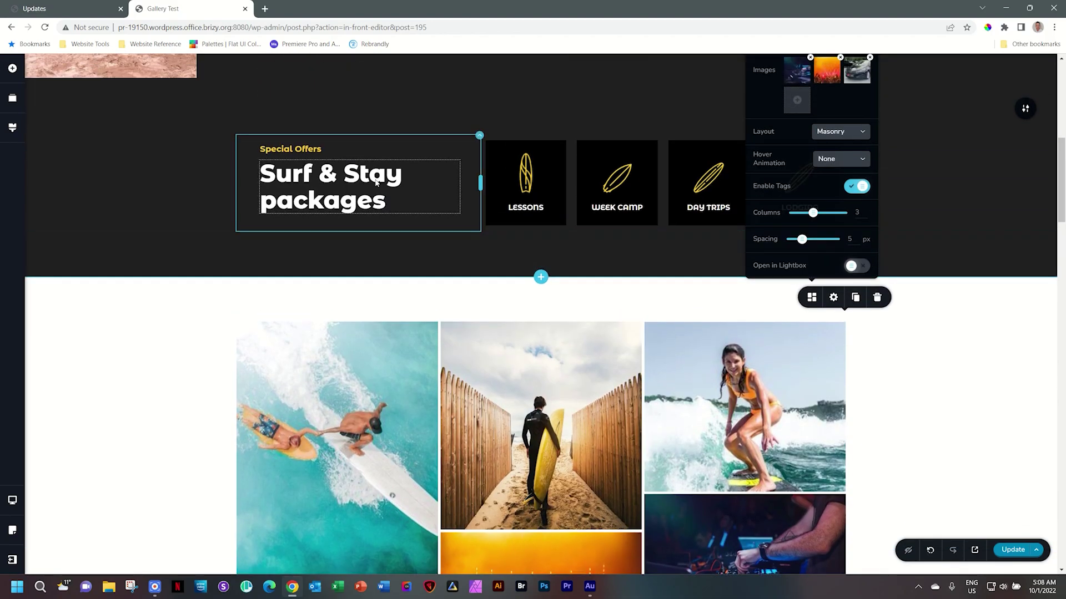
scroll(556, 152, up, 1)
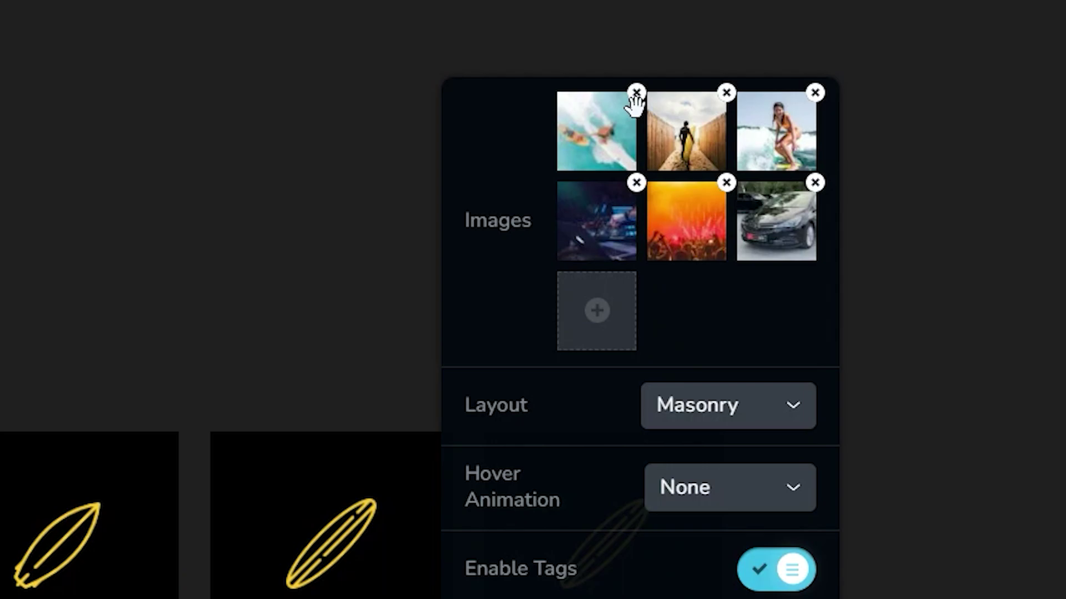
click(637, 93)
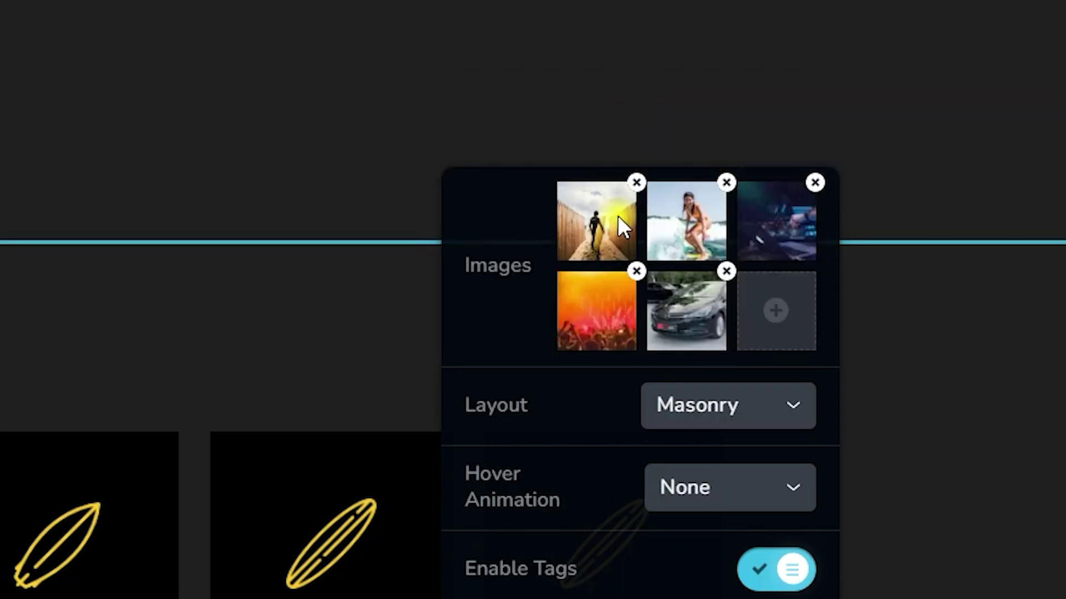
click(783, 333)
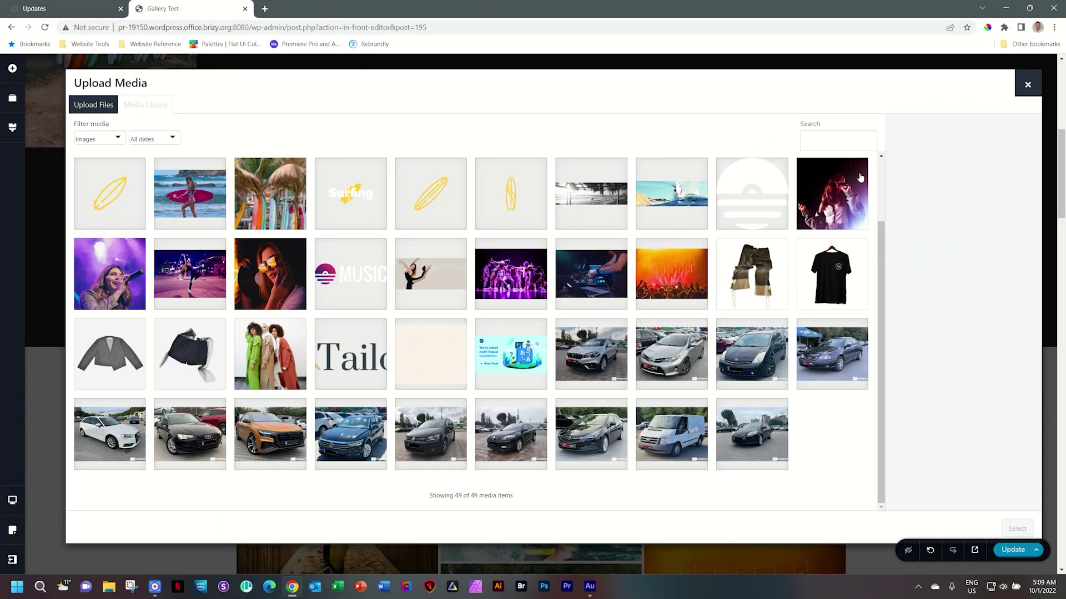
click(200, 184)
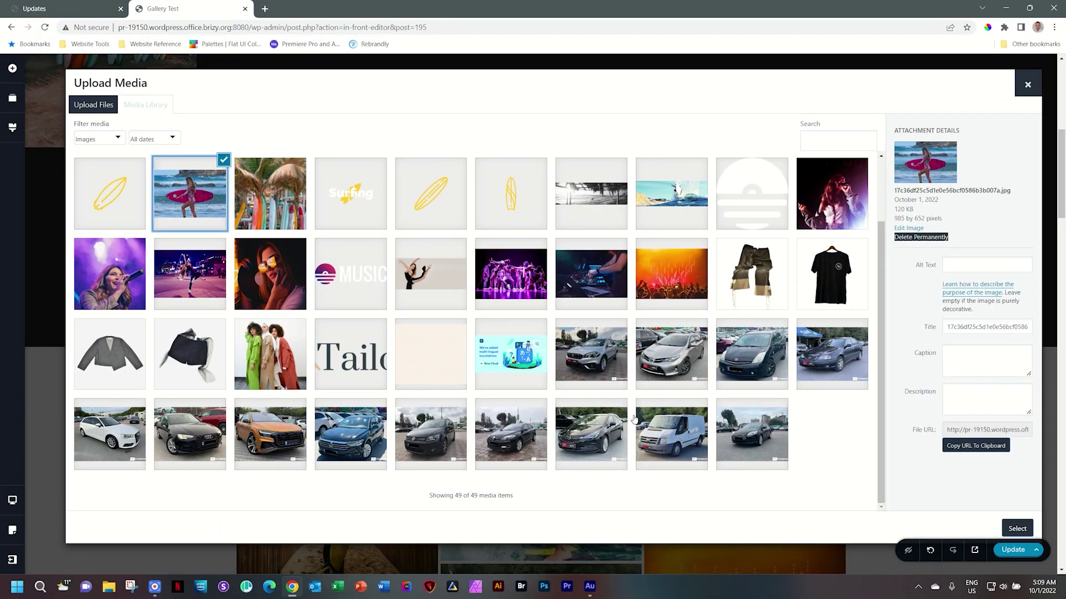
click(520, 282)
click(1017, 528)
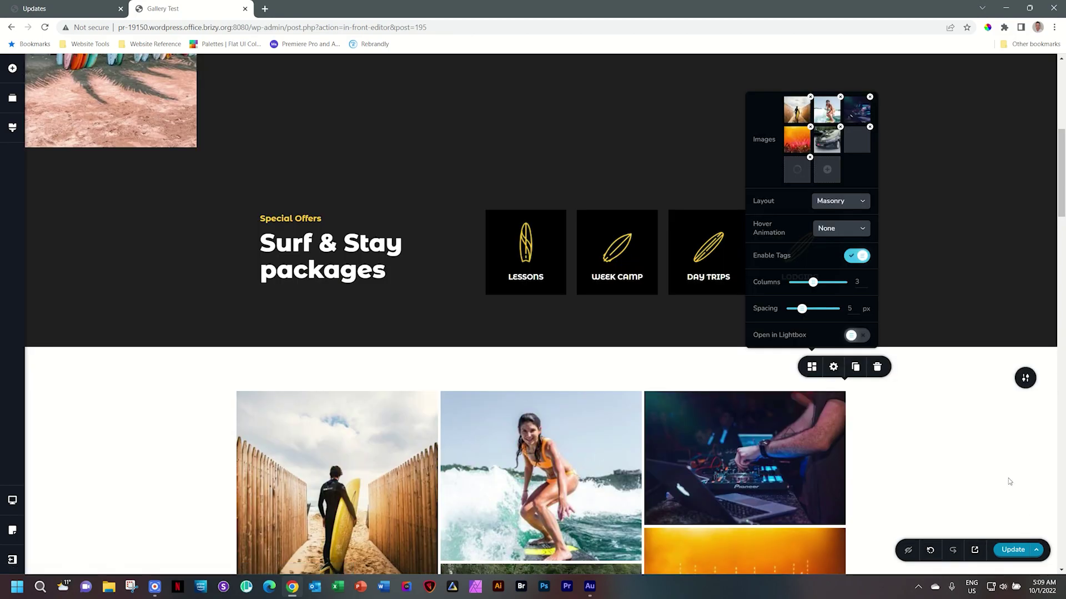
Step: Reorder the Images list, moving the fence surfer photo second and the black car photo last
scroll(933, 450, down, 7)
scroll(922, 447, up, 4)
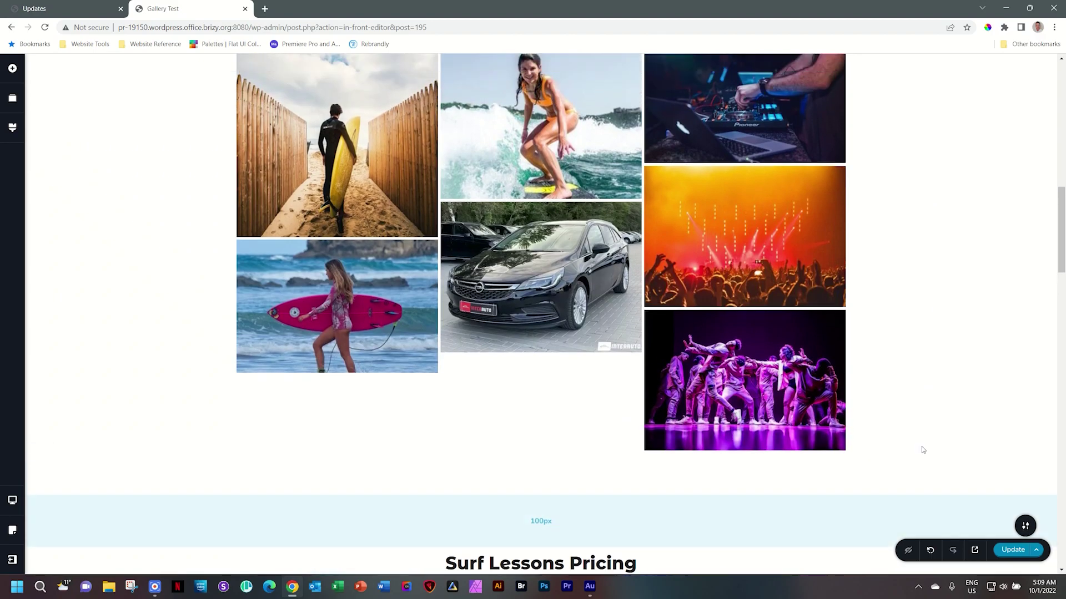
scroll(922, 450, up, 6)
scroll(921, 449, down, 2)
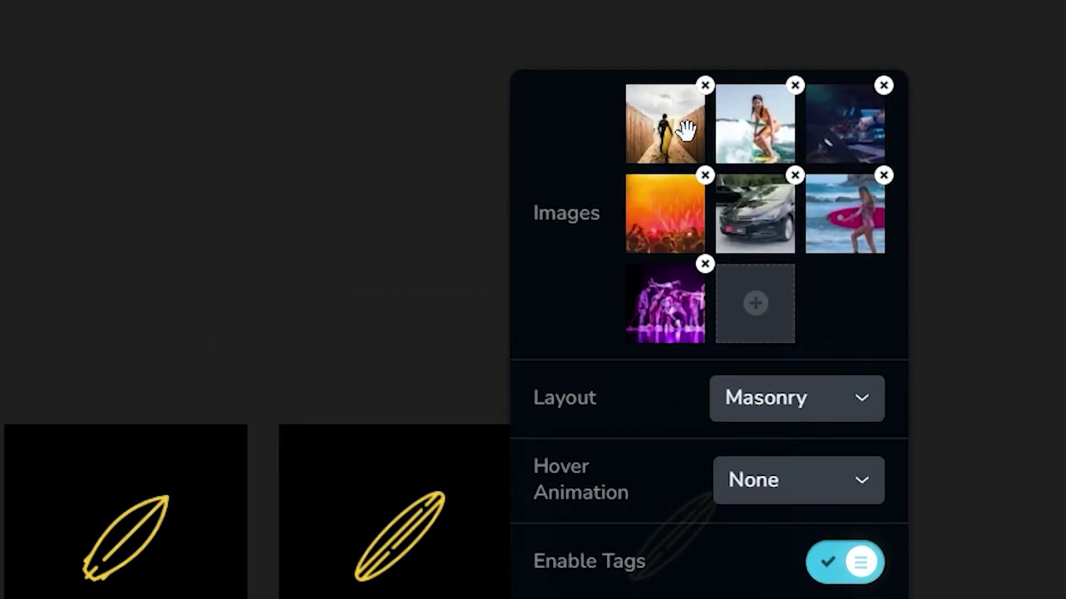
drag(803, 111, 834, 112)
drag(777, 132, 785, 126)
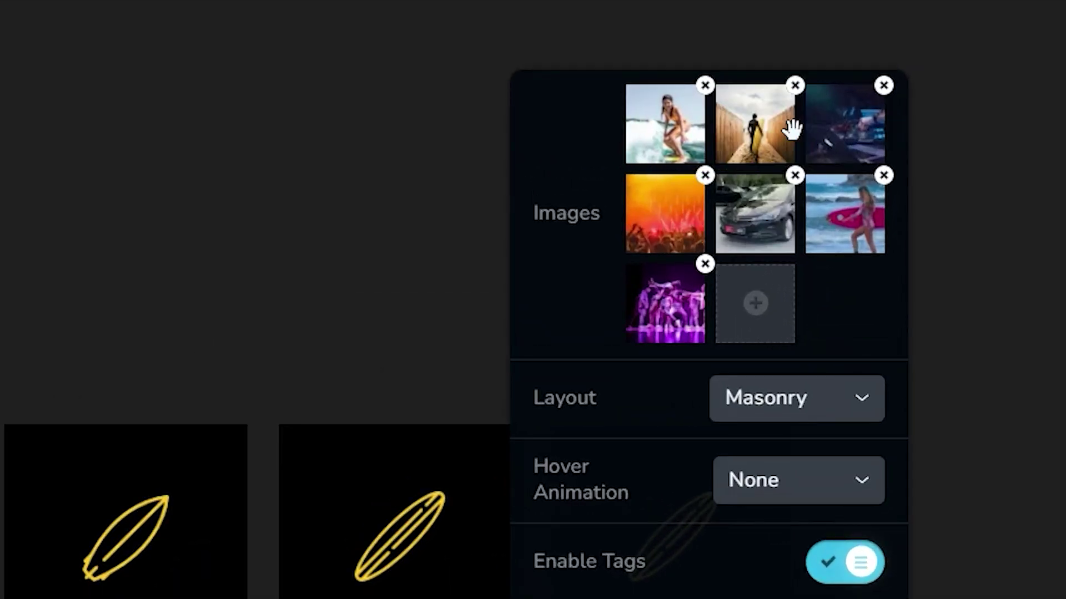
drag(780, 233, 672, 297)
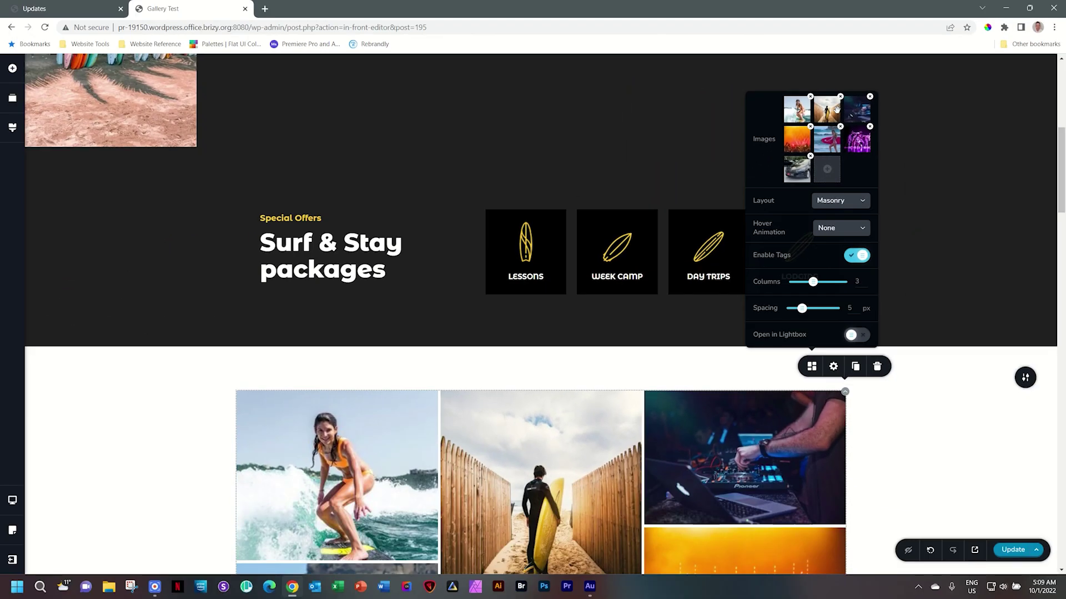
scroll(837, 110, down, 4)
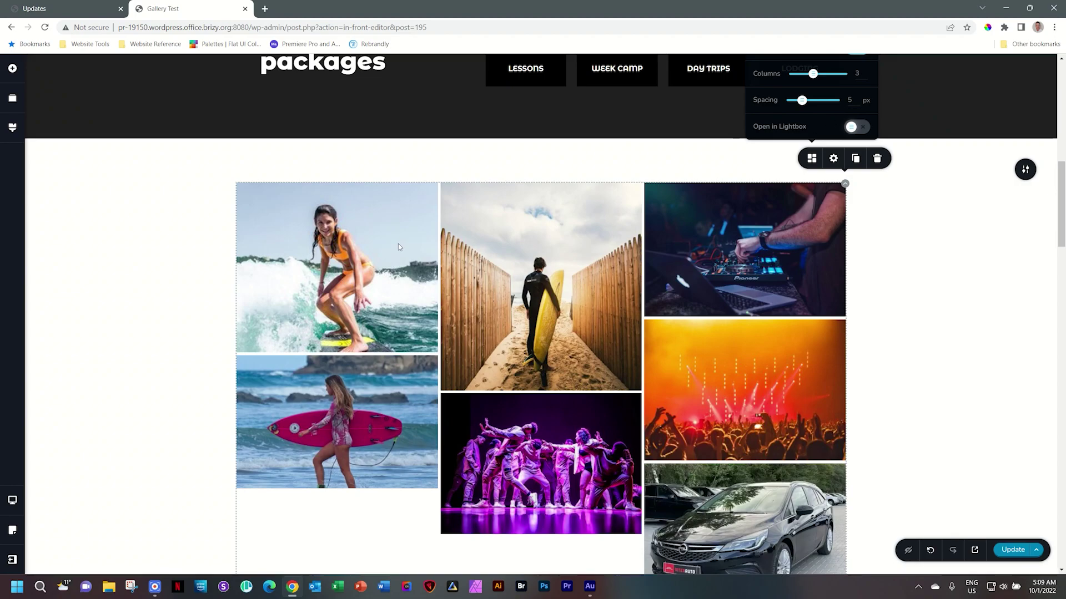
Step: Move the surfer photos into the middle column and make the surfing-girl, pink-surfboard and walkway images taller
click(356, 373)
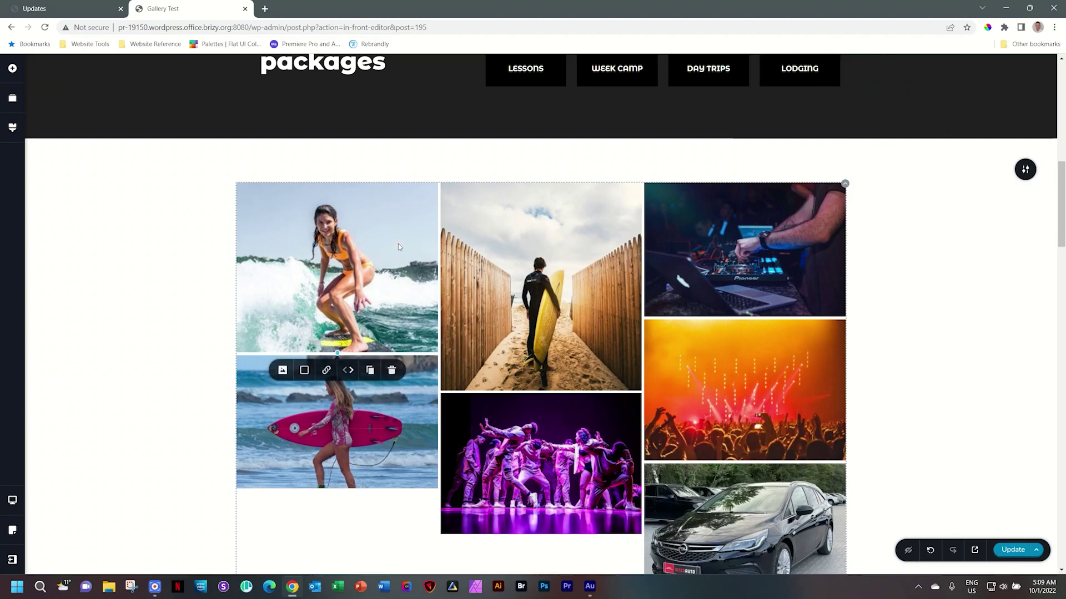
click(354, 372)
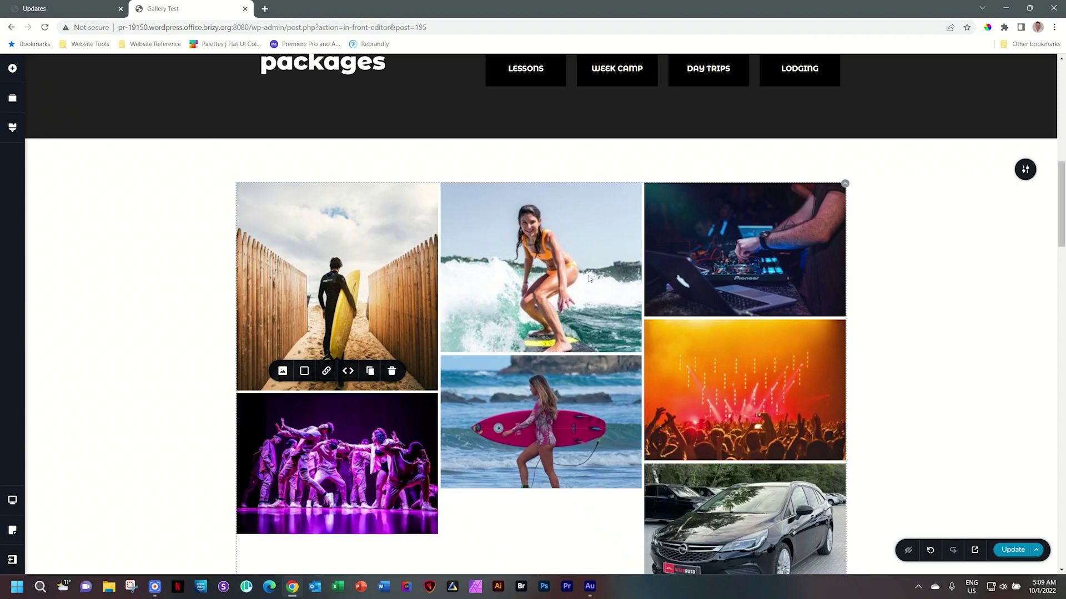
drag(541, 352, 541, 413)
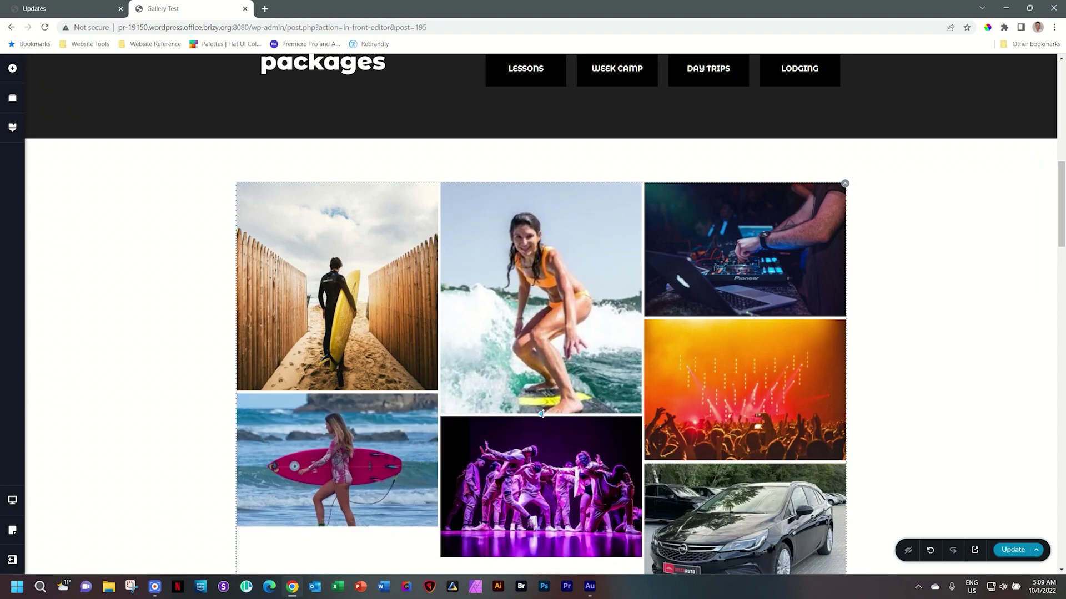
scroll(420, 334, down, 3)
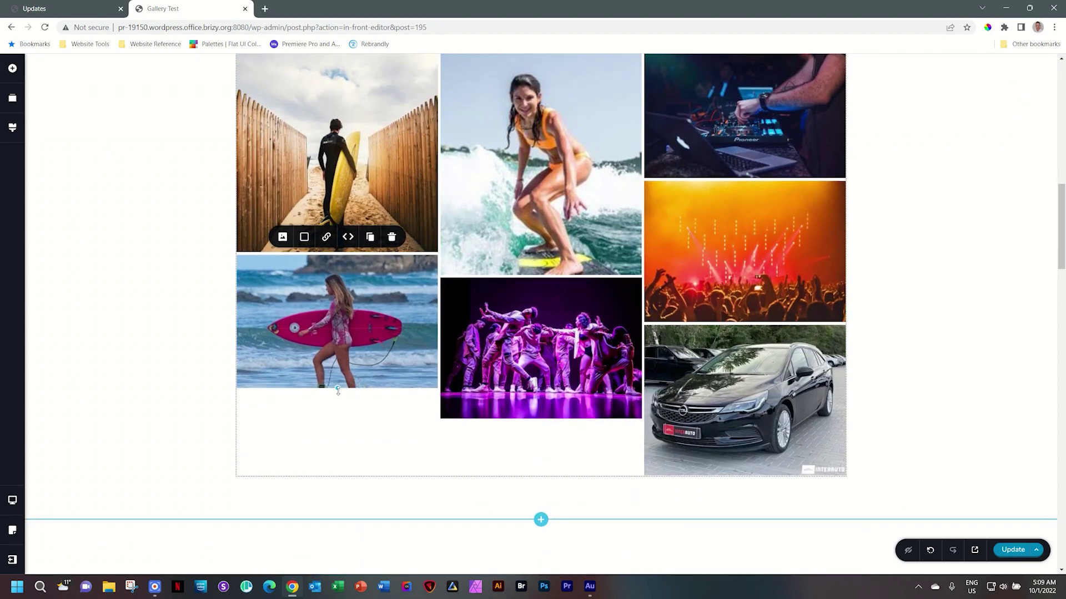
drag(338, 391, 338, 457)
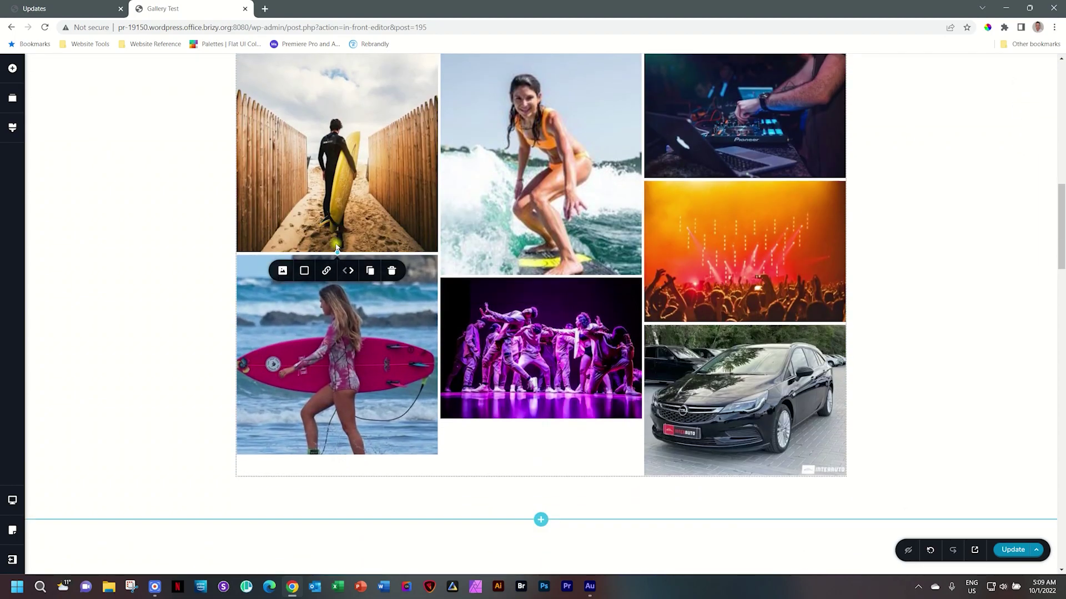
drag(337, 253, 337, 275)
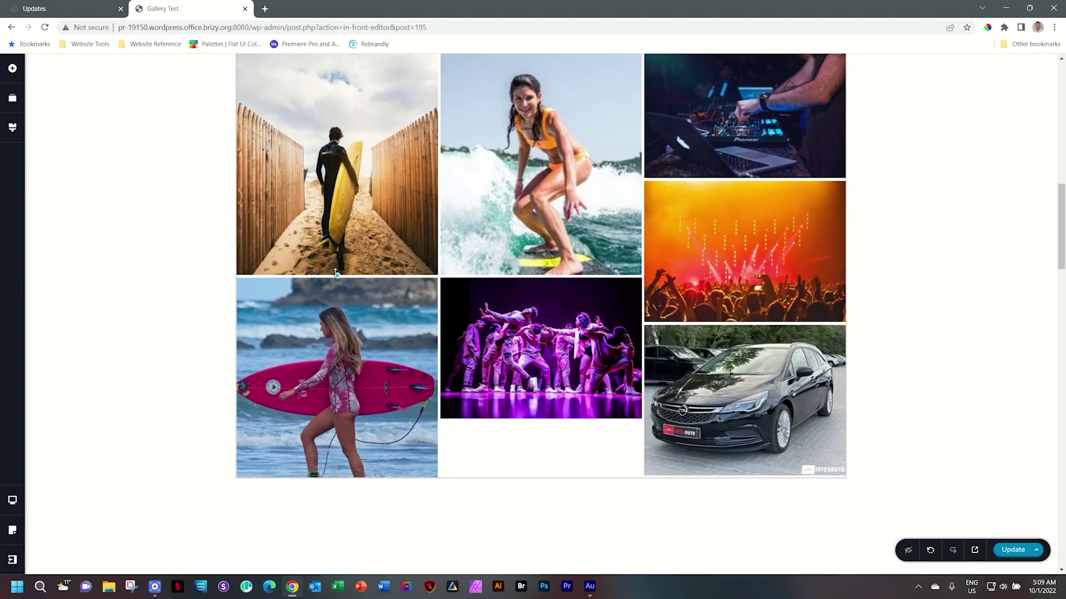
click(336, 387)
Step: Drag the pink-surfboard image's focal point so the surfer sits further left in its tile
click(283, 259)
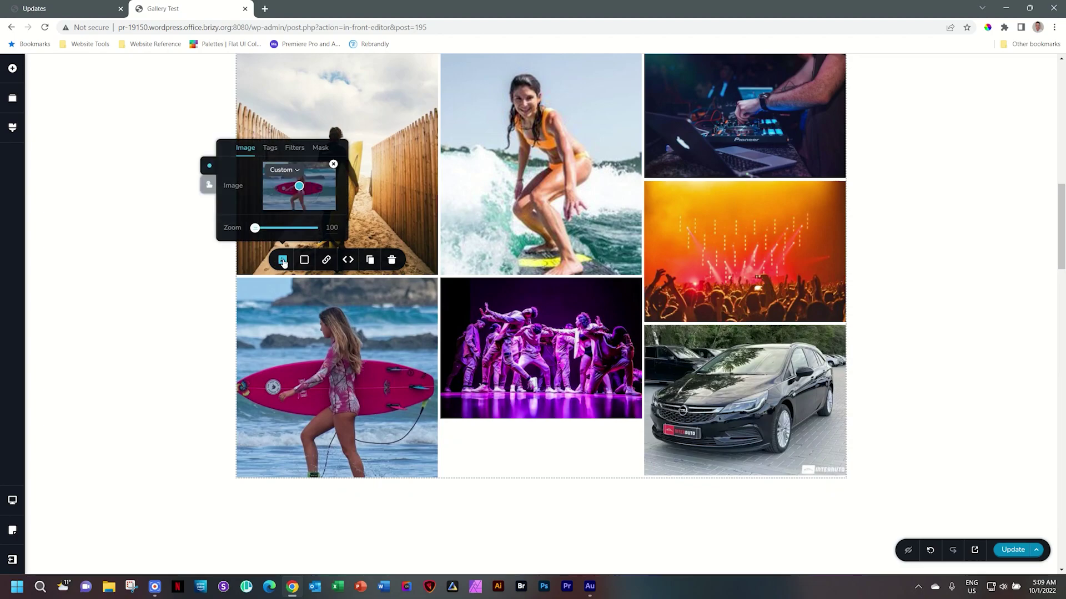
mouse_move(299, 186)
mouse_down()
mouse_move(318, 184)
mouse_move(297, 189)
mouse_up()
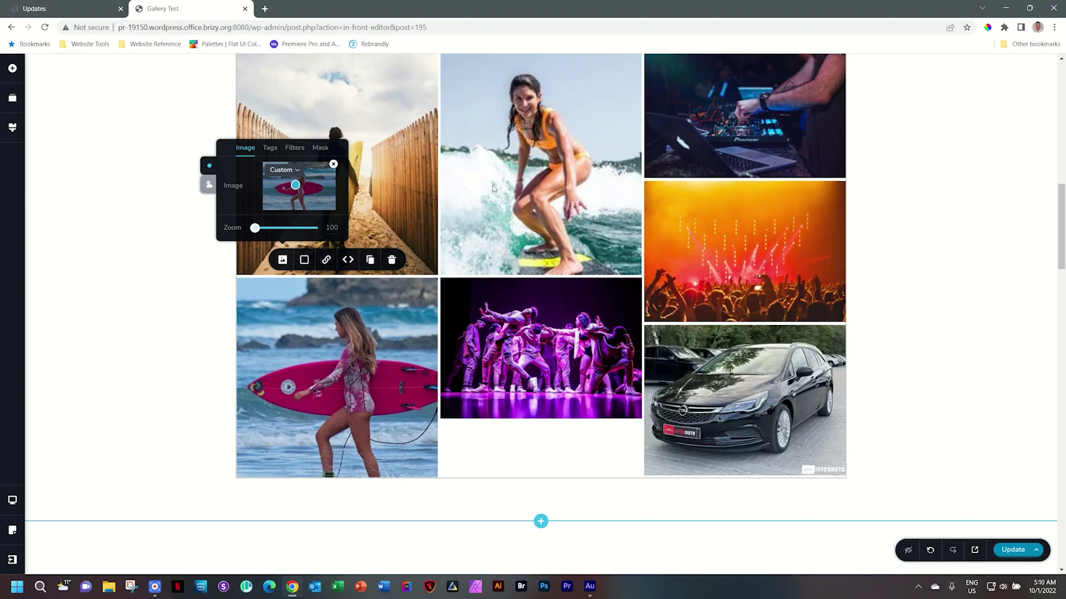
scroll(566, 180, up, 3)
scroll(615, 184, down, 1)
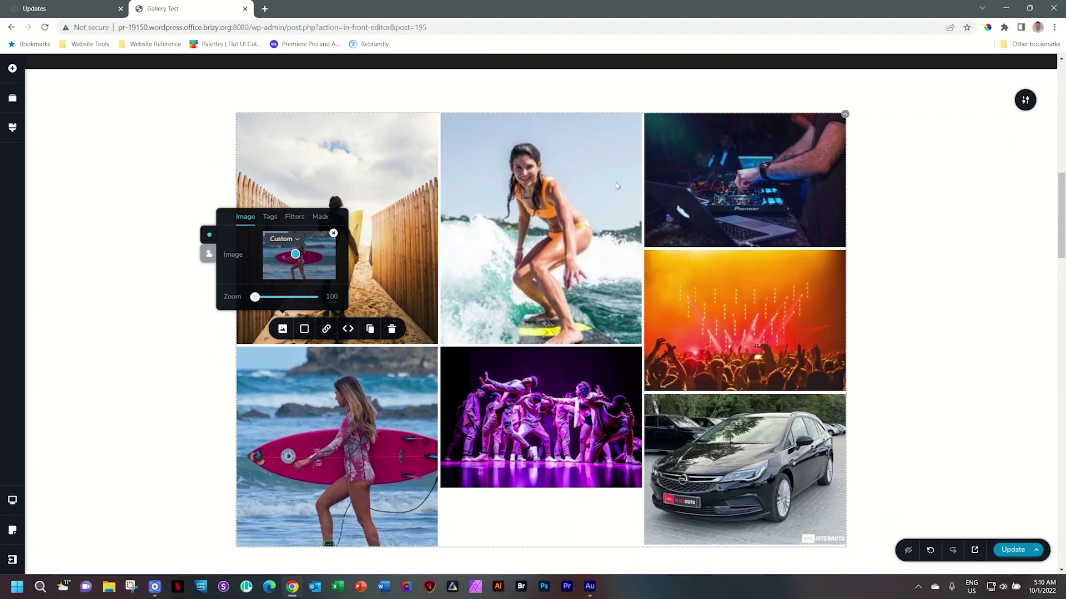
Step: Switch the gallery's layout to Grid
click(842, 111)
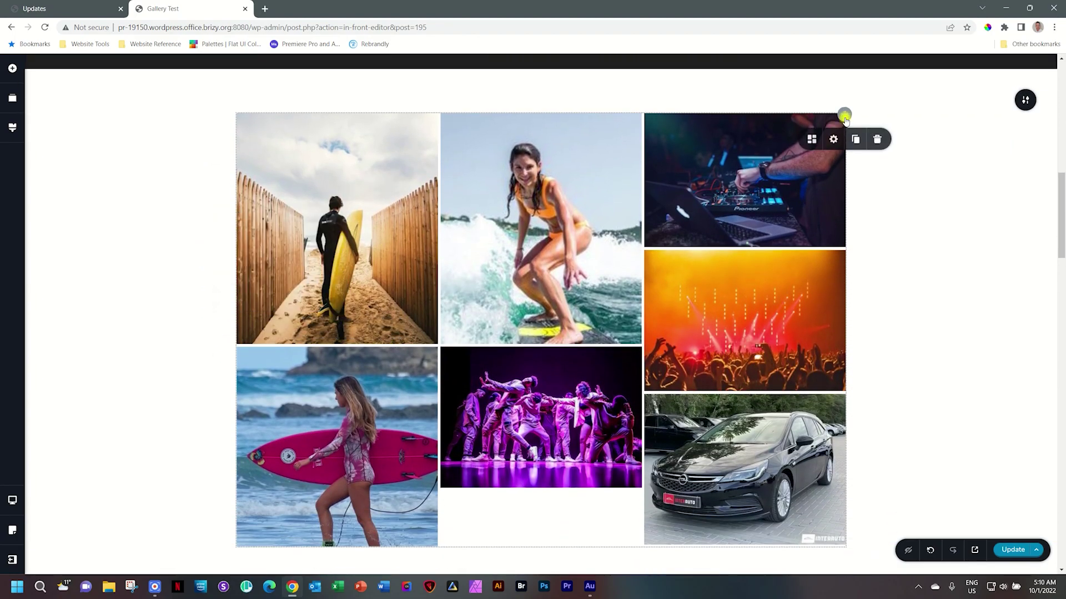
click(812, 140)
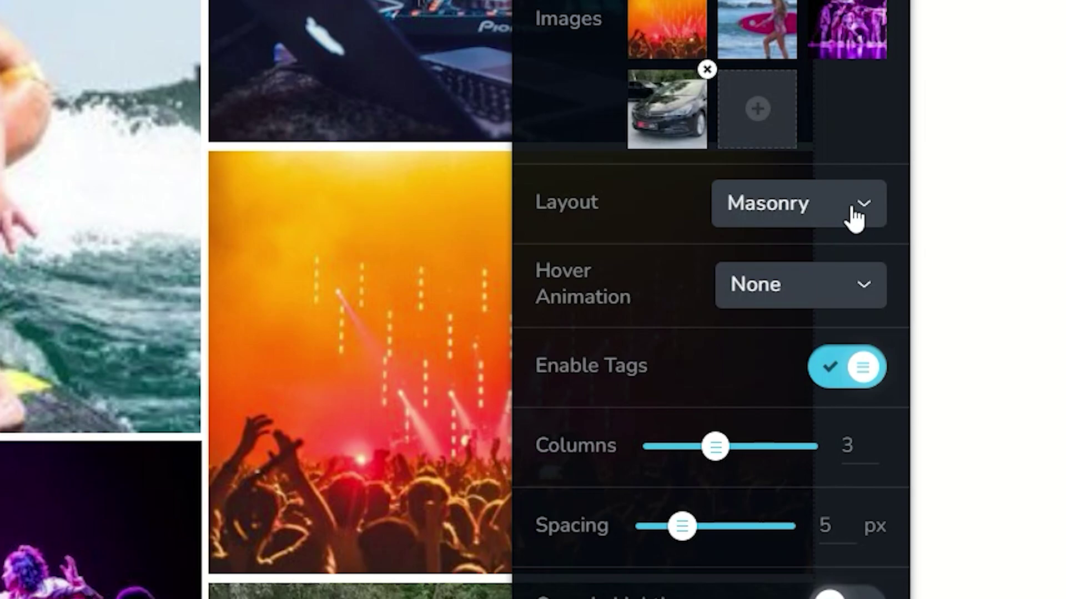
click(853, 216)
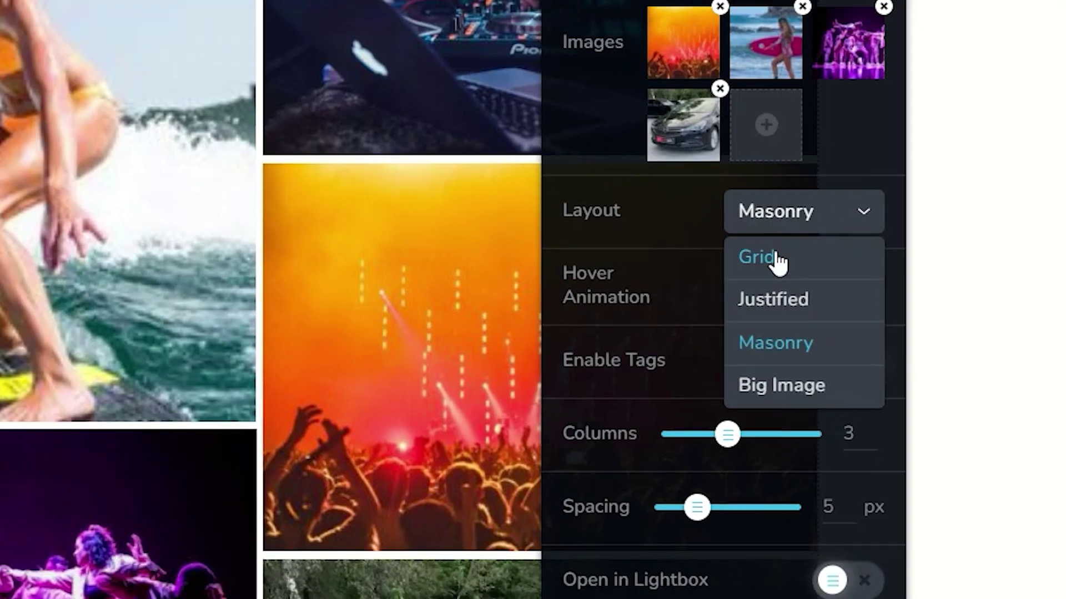
click(771, 250)
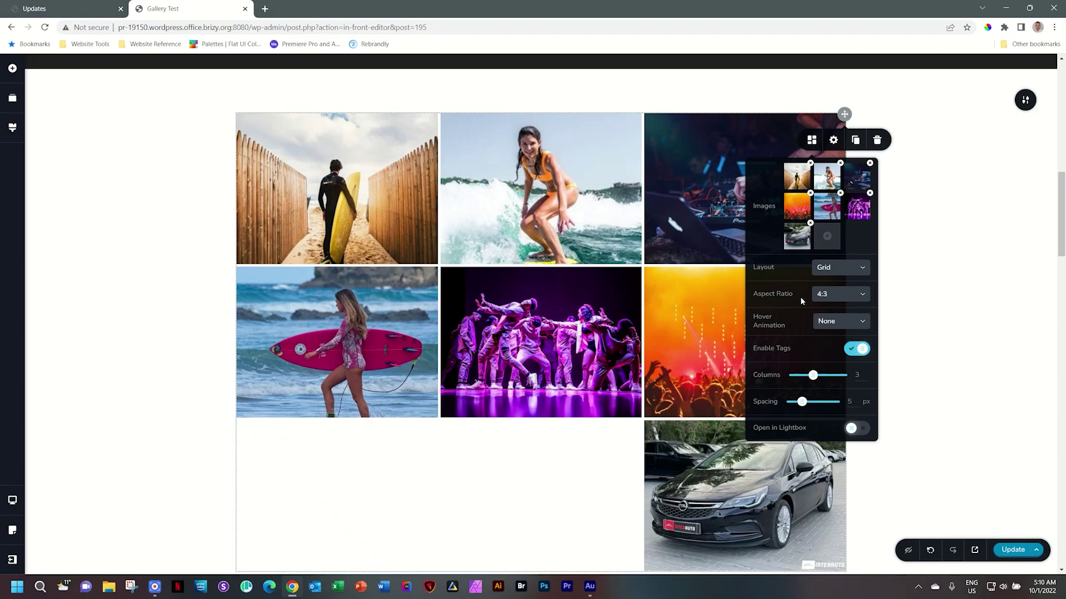
Step: Try 1:1, 3:2 and 4:3 aspect ratios for the grid tiles
click(829, 296)
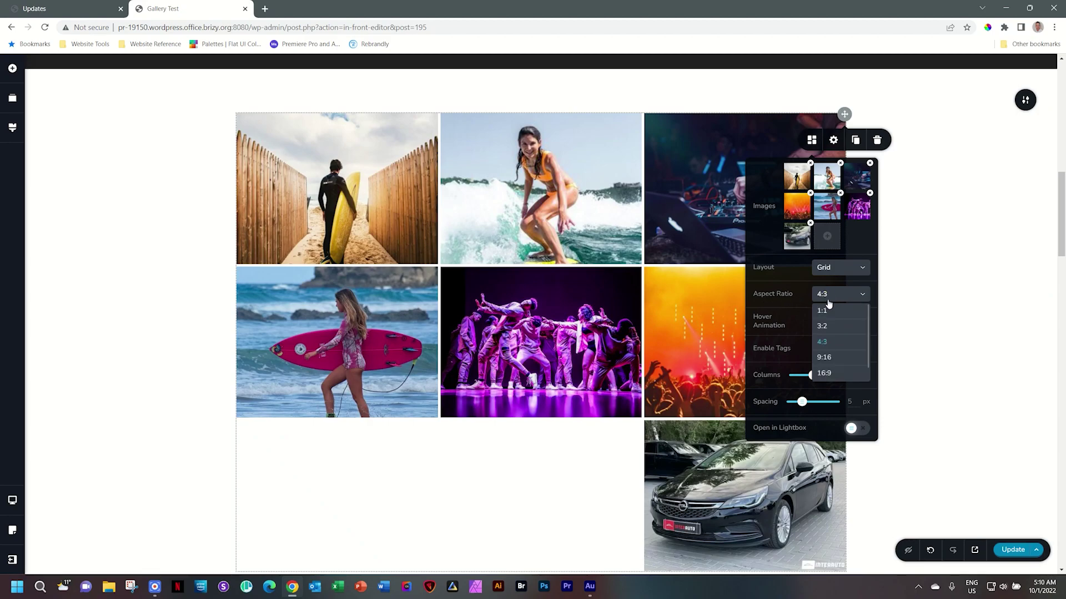
click(825, 315)
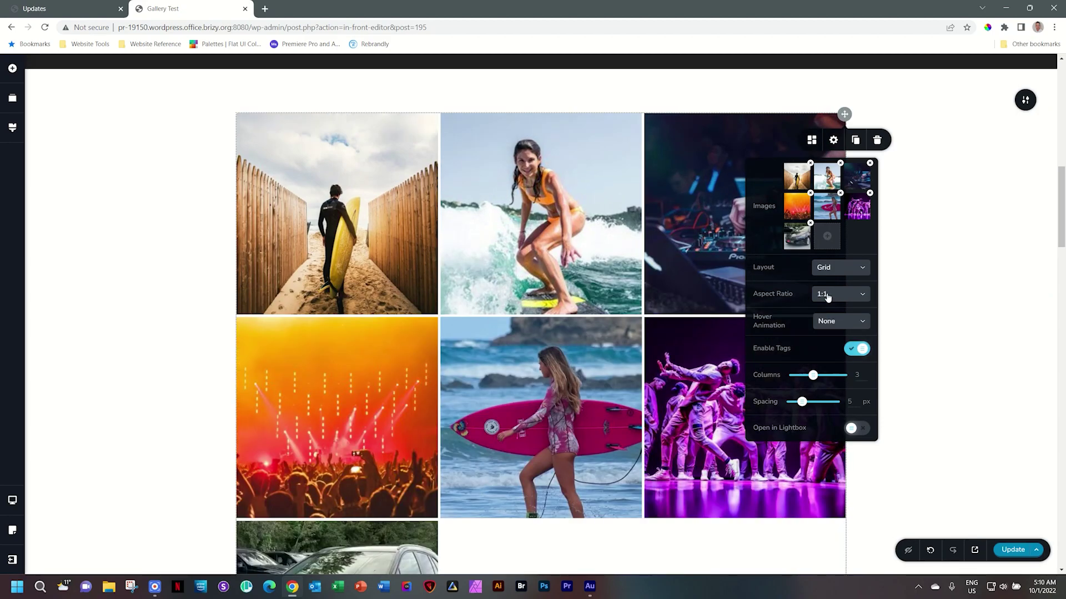
click(827, 294)
click(826, 328)
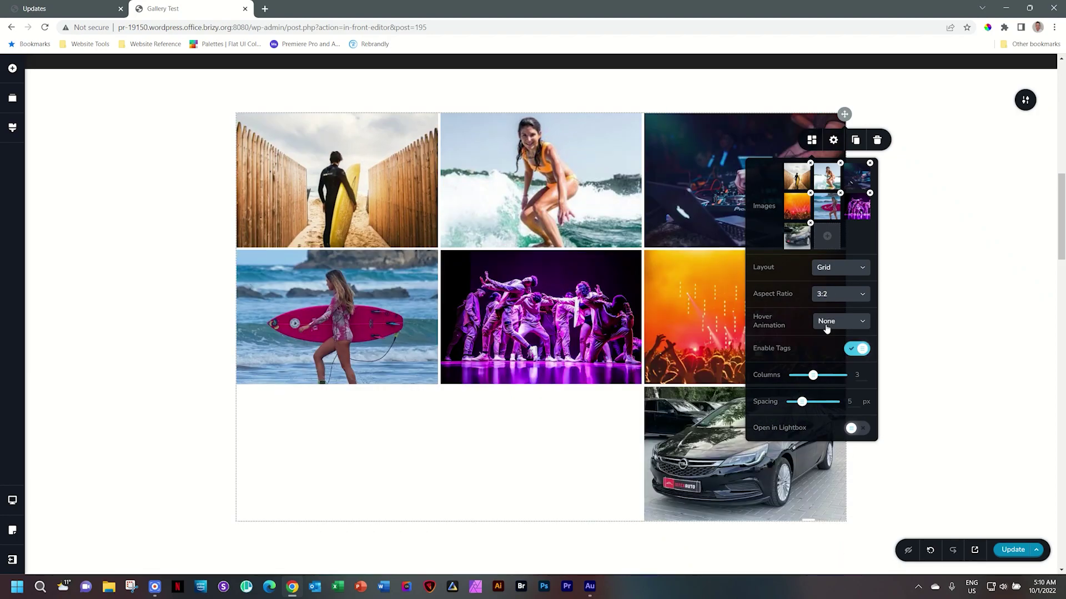
click(827, 296)
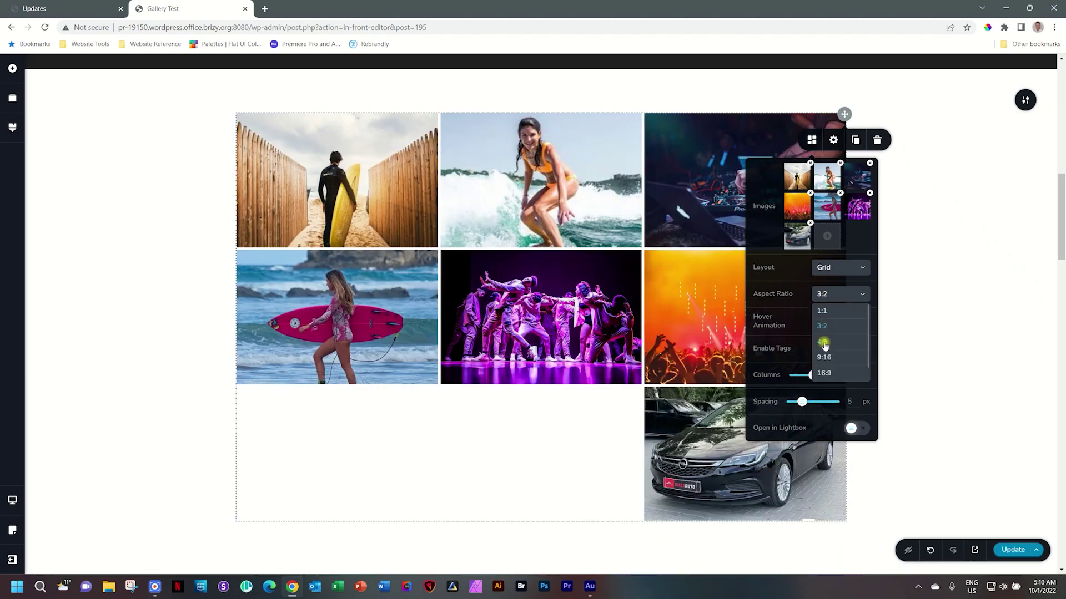
click(824, 343)
Step: Delete the car image, then settle the tiles on 21:9 after trying 16:9 and 3:2
click(810, 224)
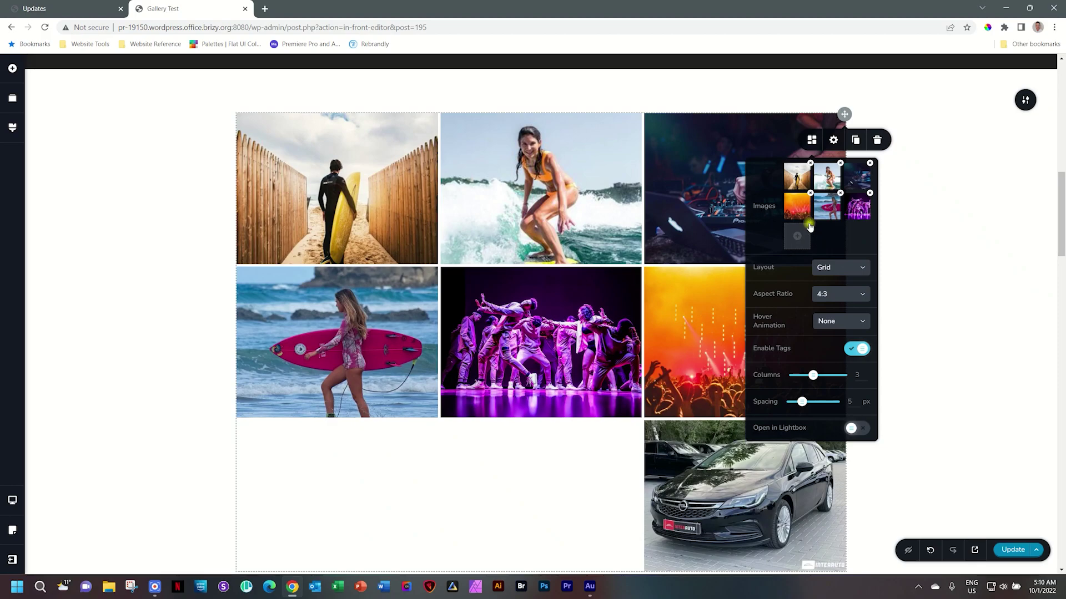
click(835, 296)
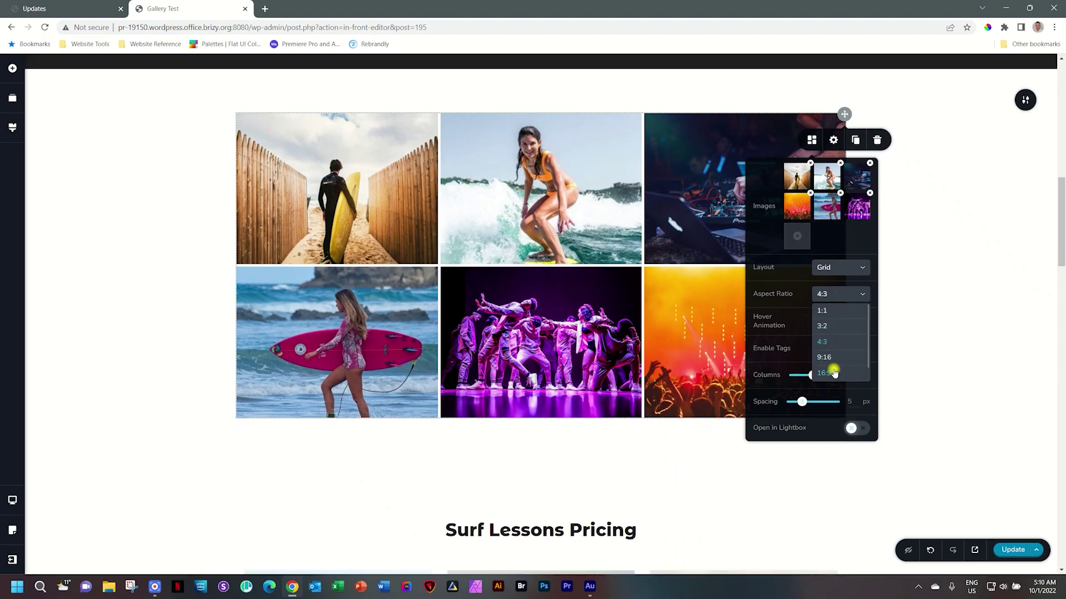
click(835, 371)
click(836, 295)
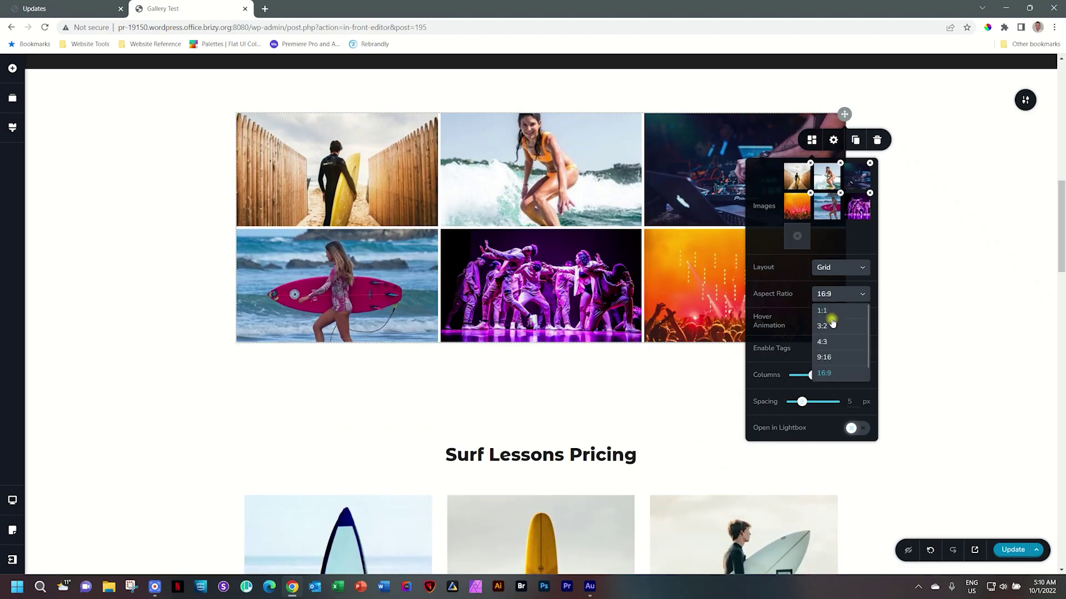
click(830, 327)
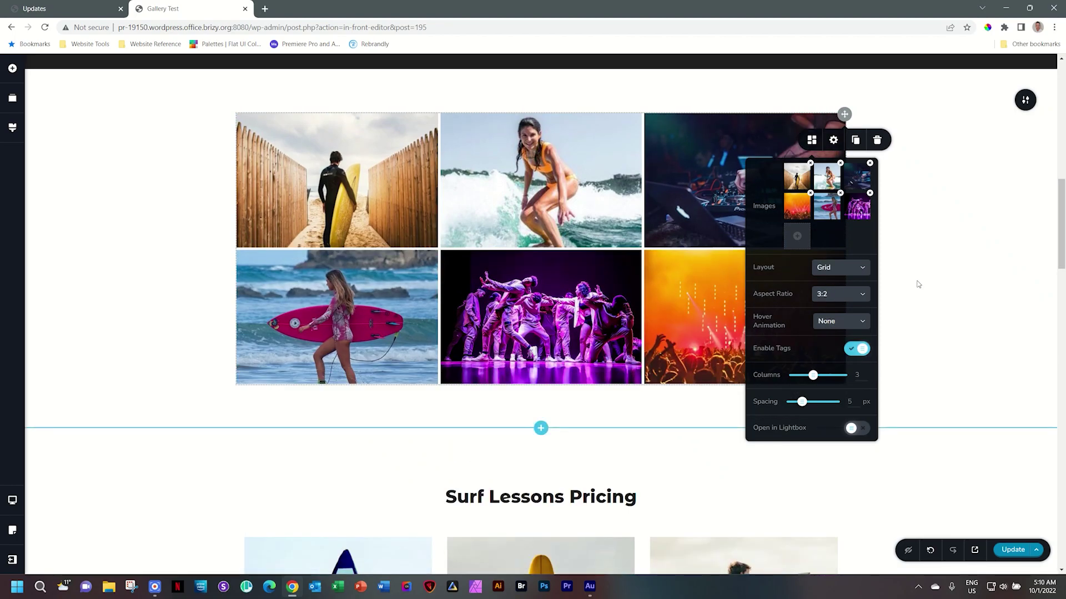
click(839, 296)
scroll(850, 332, down, 1)
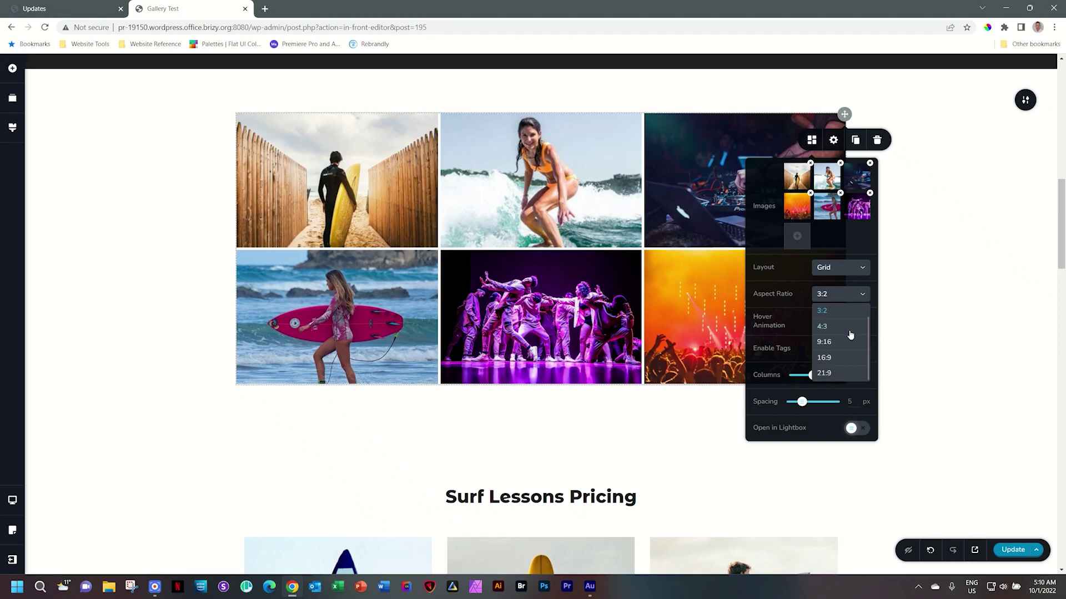
click(835, 373)
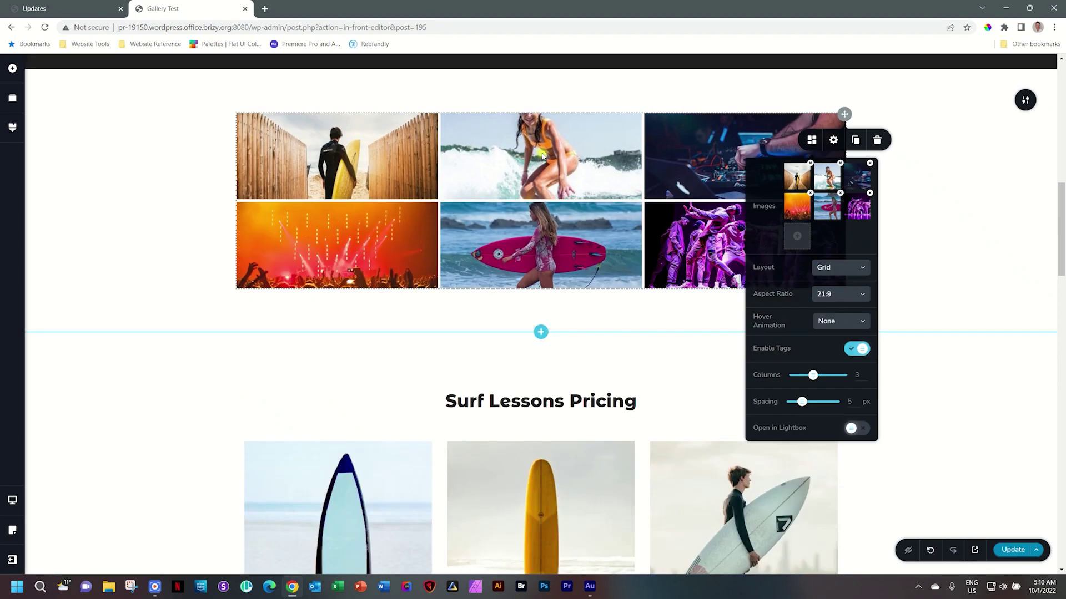
click(524, 178)
Step: Shift the focal points of the surfing, pink-surfboard and concert images to reframe them
click(486, 217)
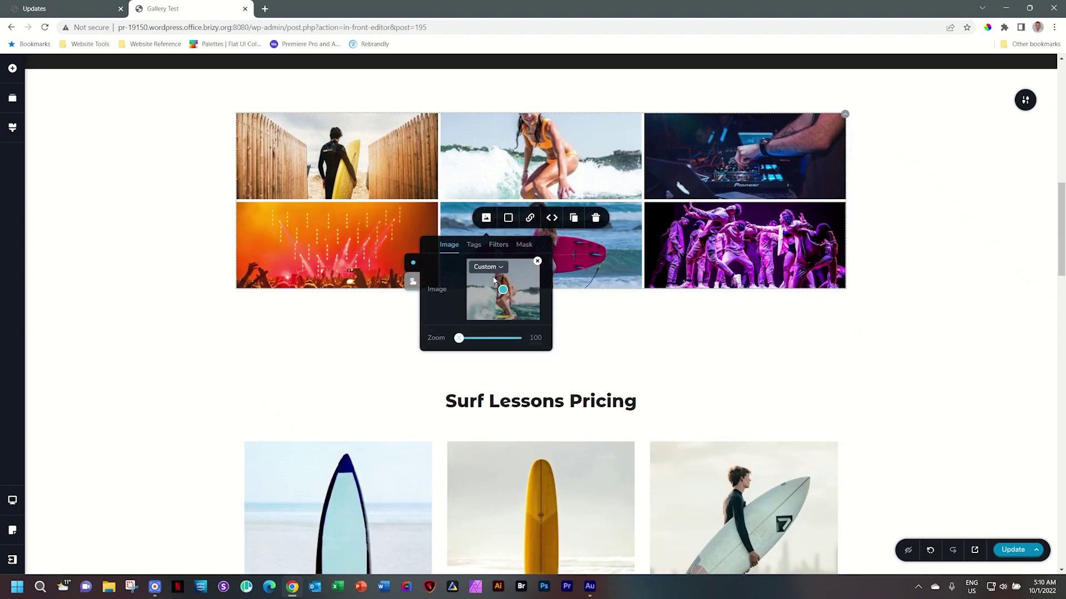
drag(503, 290, 499, 279)
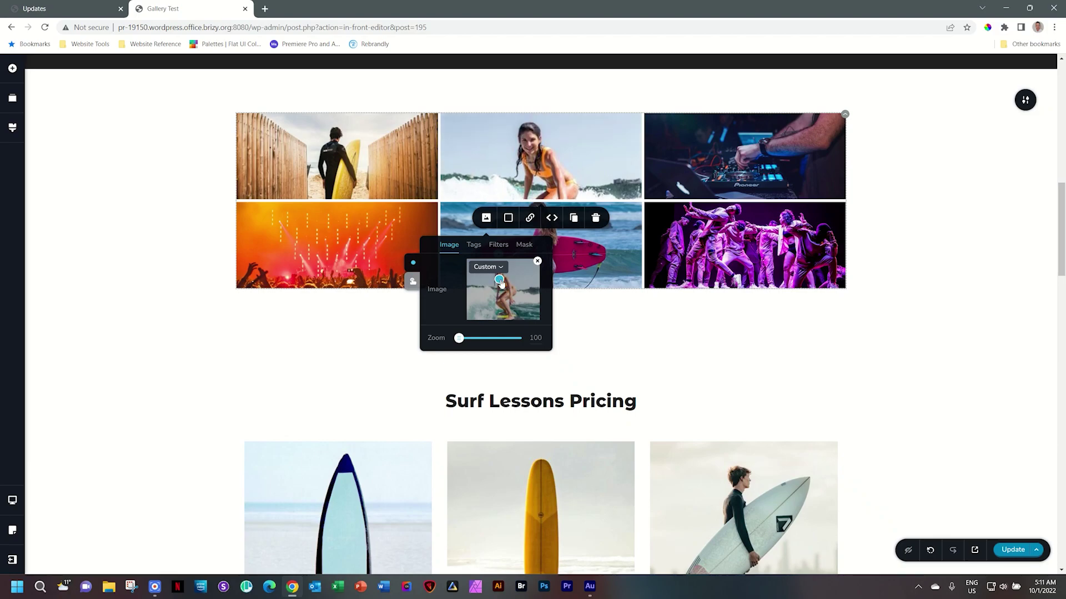
click(557, 250)
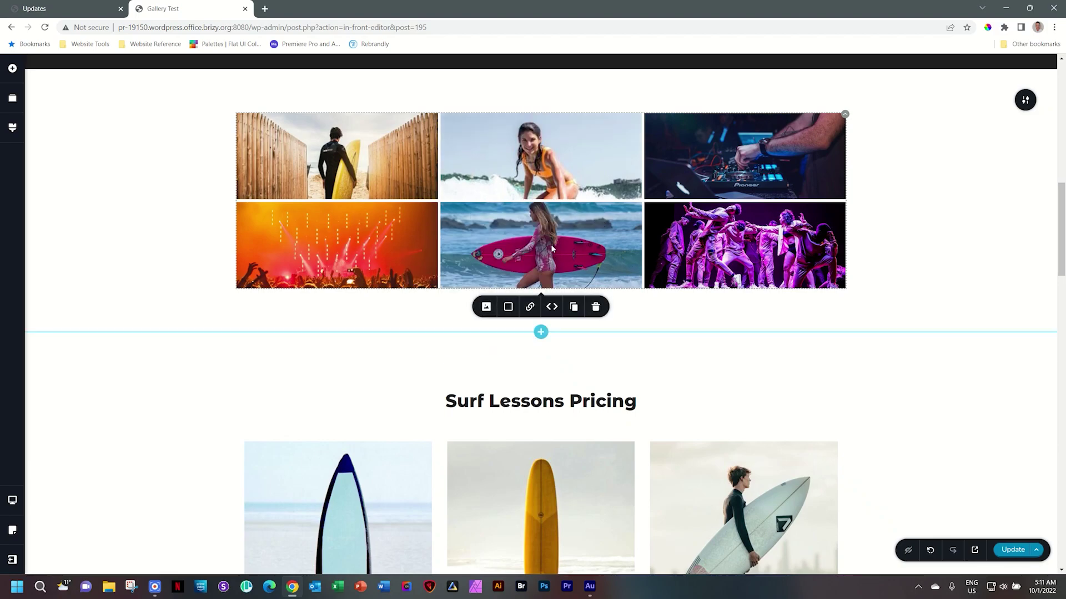
click(487, 306)
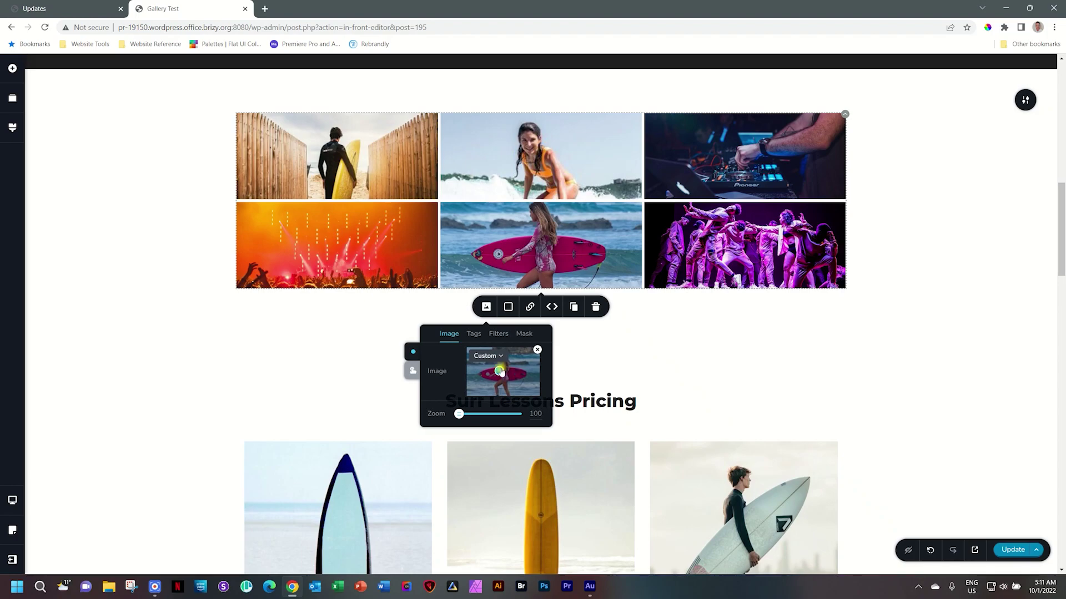
drag(504, 366, 501, 362)
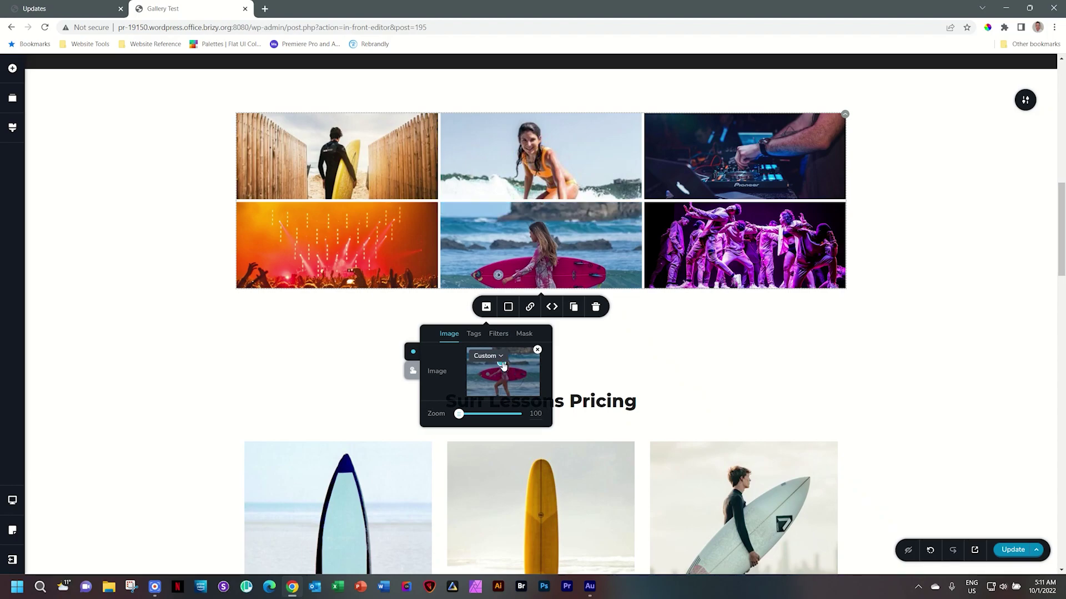
click(397, 277)
click(283, 307)
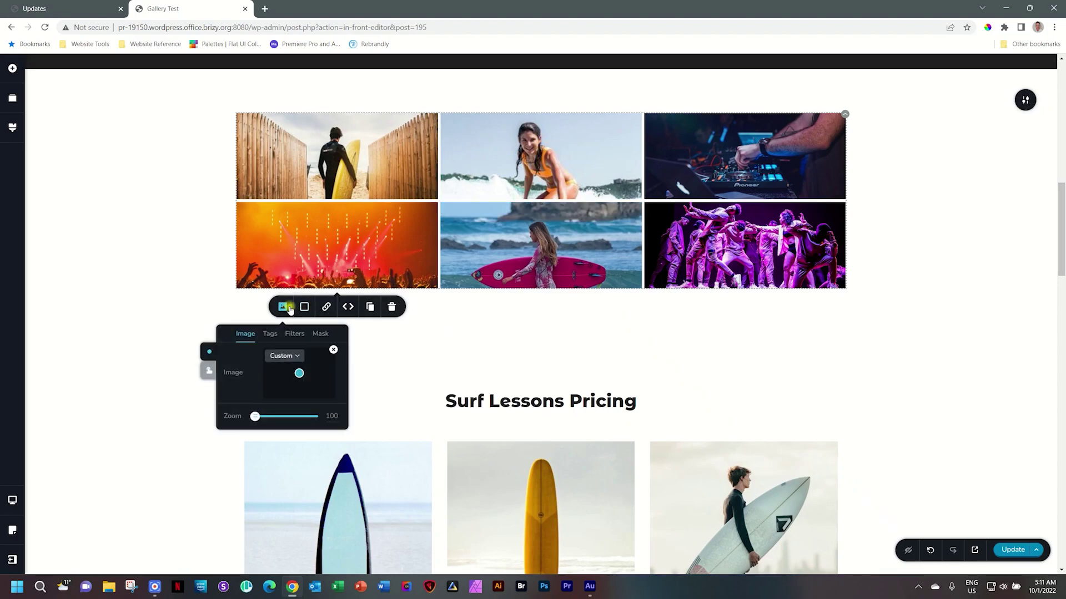
drag(294, 379, 300, 387)
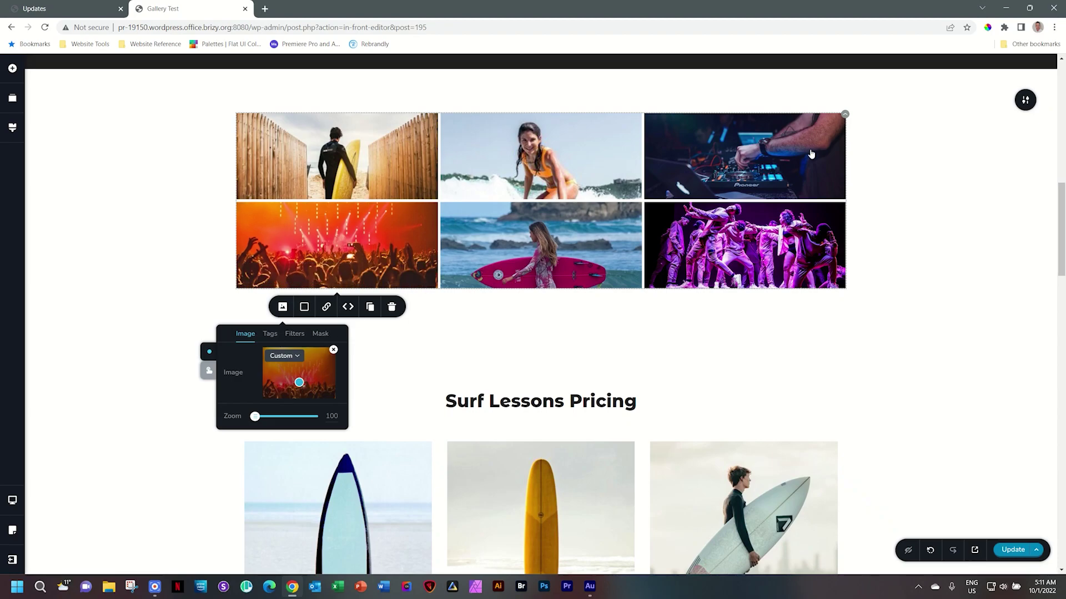
click(844, 115)
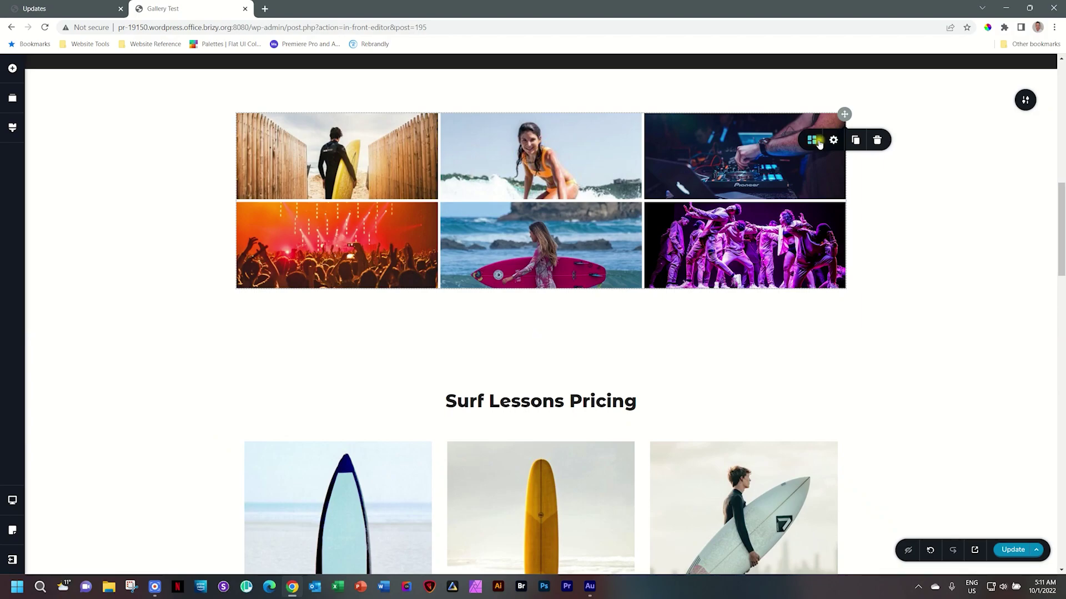
Step: Try the gallery in the Justified layout, then the Big Image layout
click(813, 139)
click(837, 269)
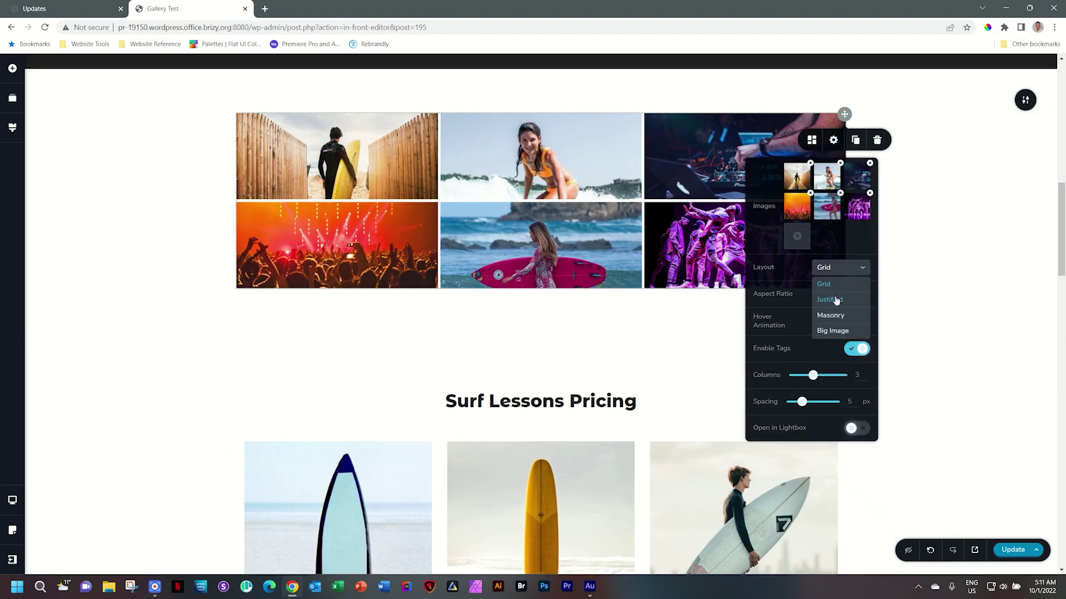
click(834, 297)
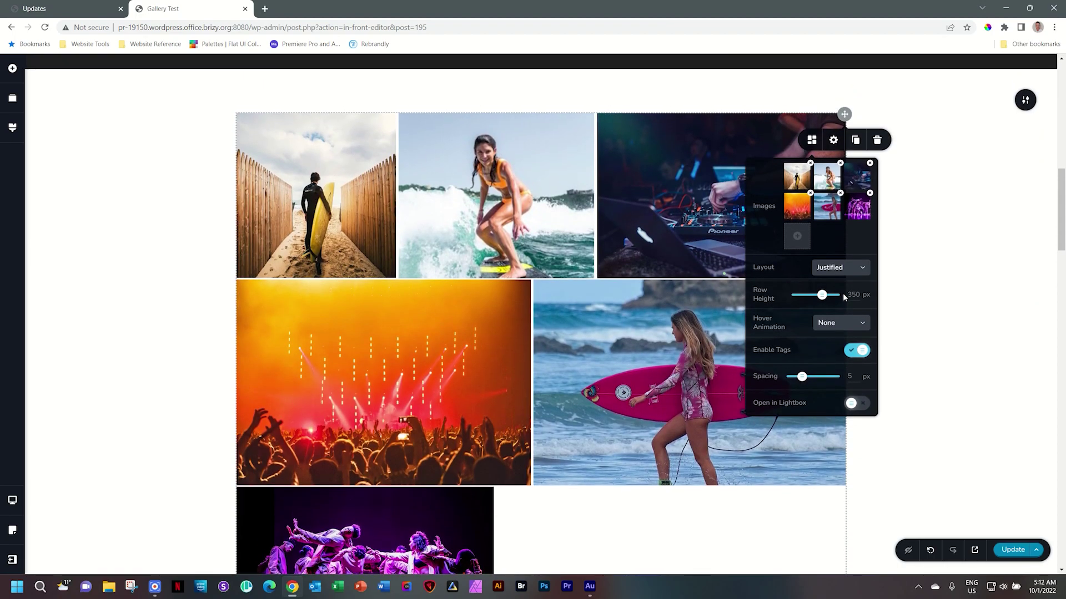
click(863, 269)
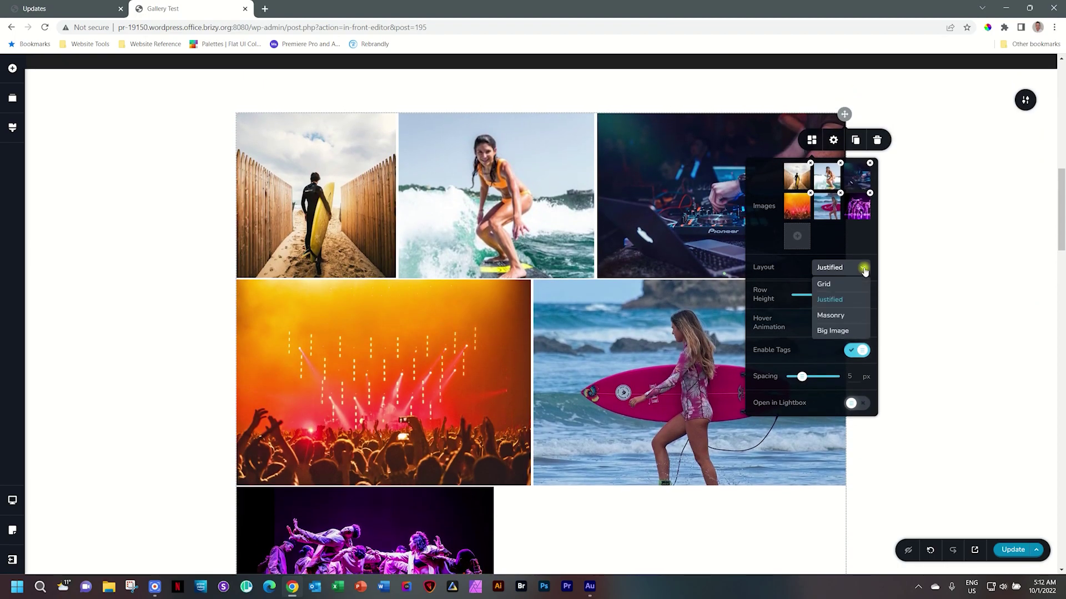
click(840, 331)
scroll(633, 333, down, 8)
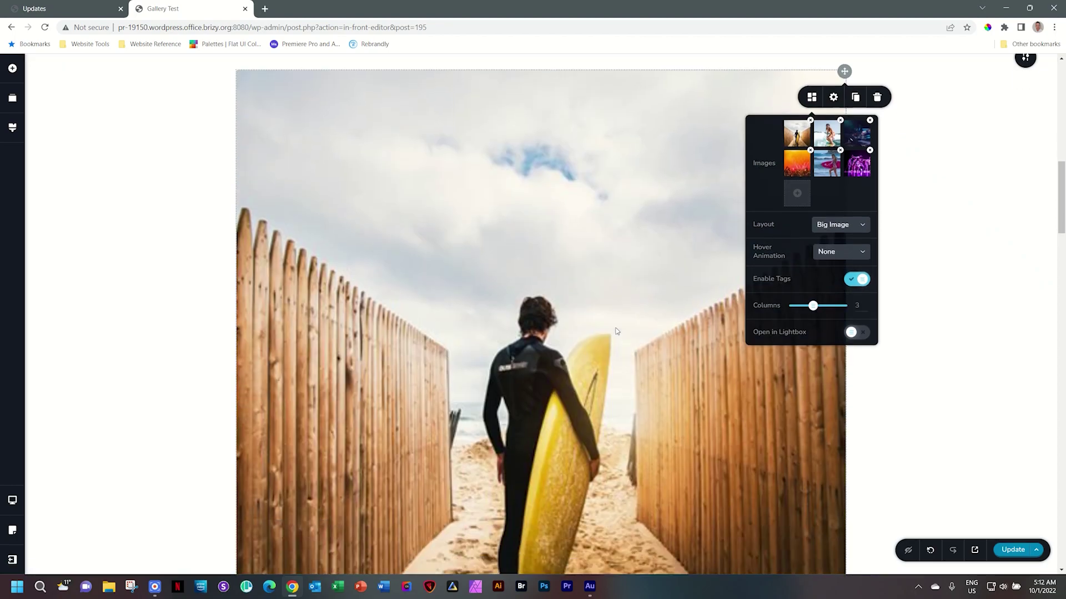
scroll(628, 330, down, 4)
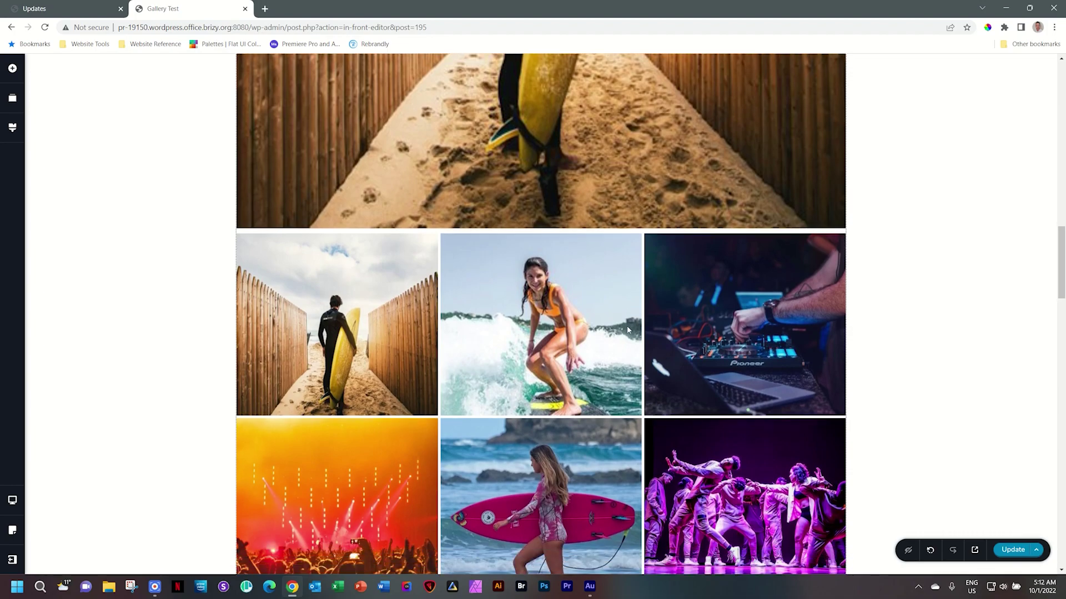
scroll(627, 330, up, 8)
Step: Return the gallery to the Grid layout with square 1:1 tiles
click(628, 330)
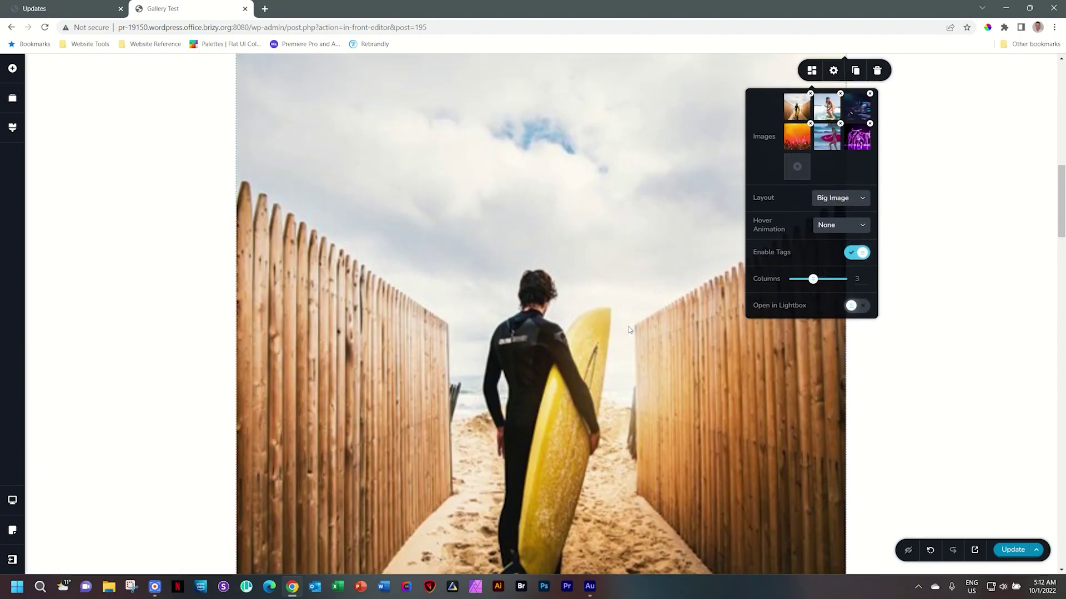
click(857, 203)
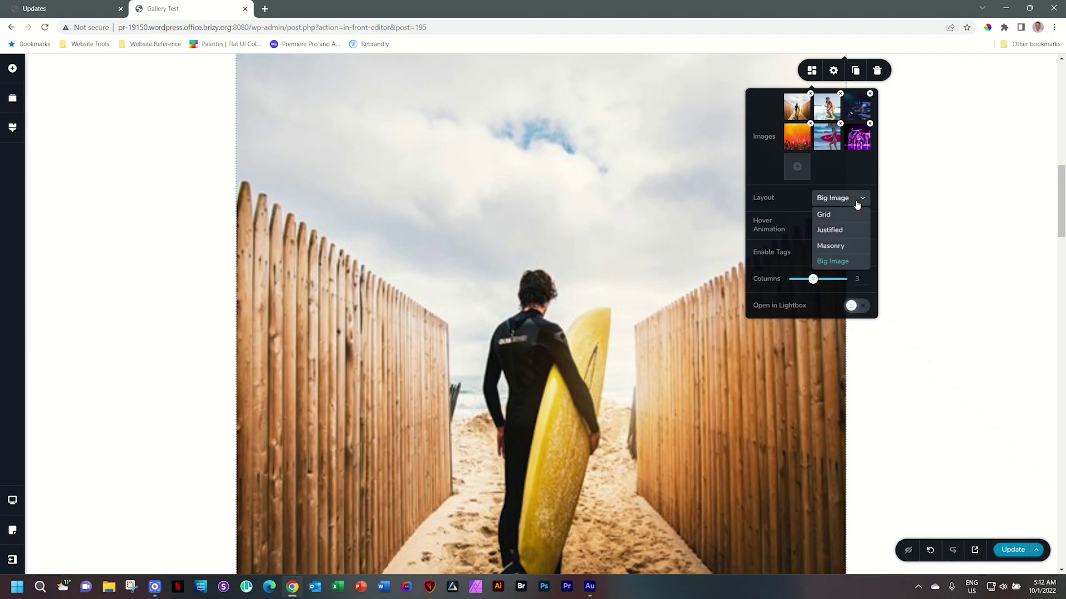
click(825, 215)
click(830, 229)
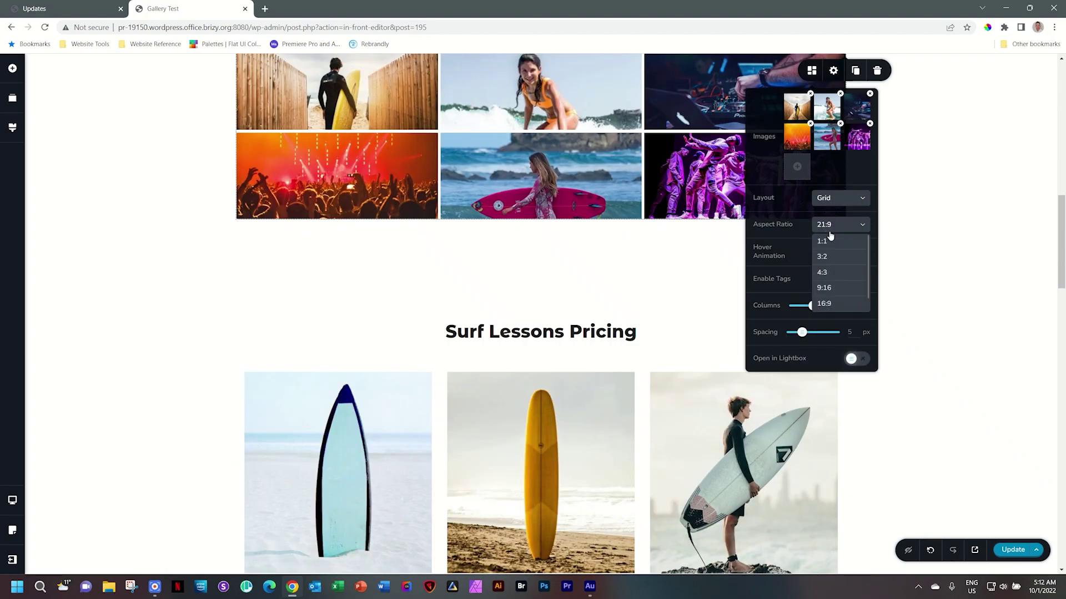
click(827, 241)
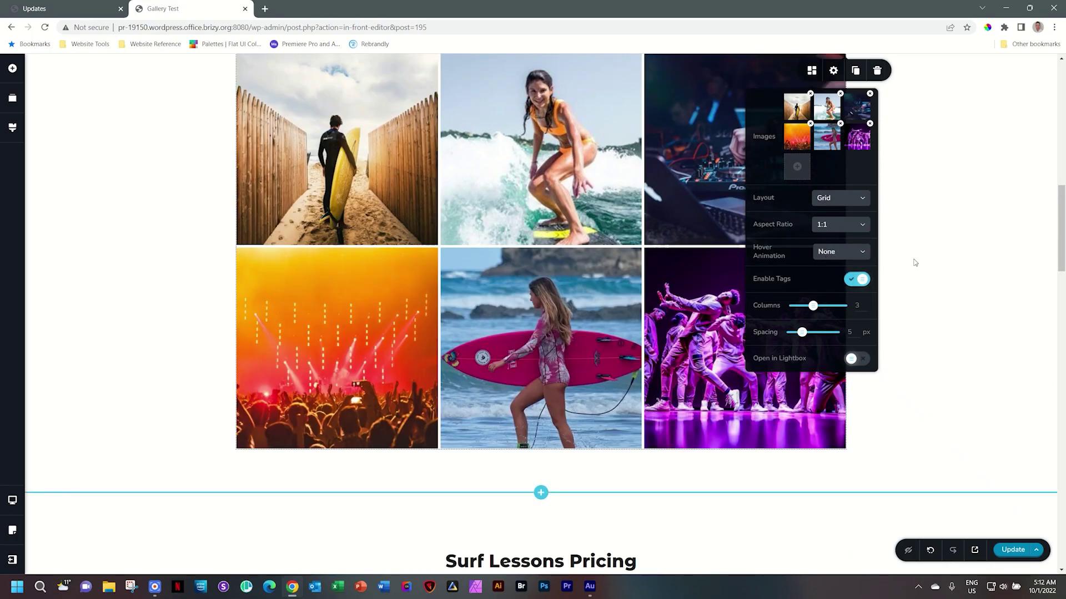
scroll(917, 260, up, 1)
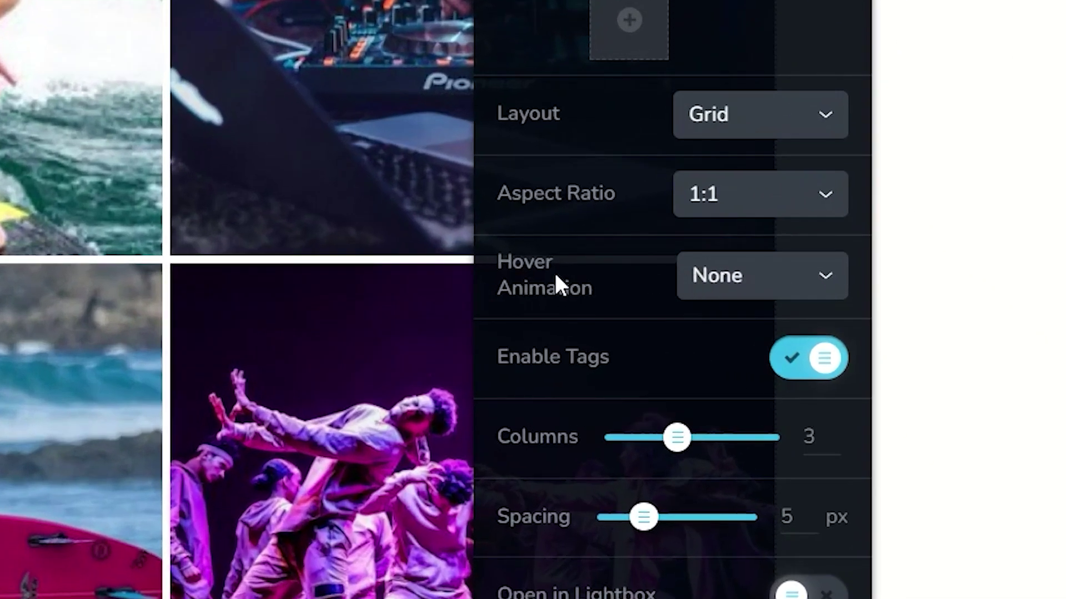
Step: Give the gallery images a Zoom In hover animation lasting 100 ms
click(785, 282)
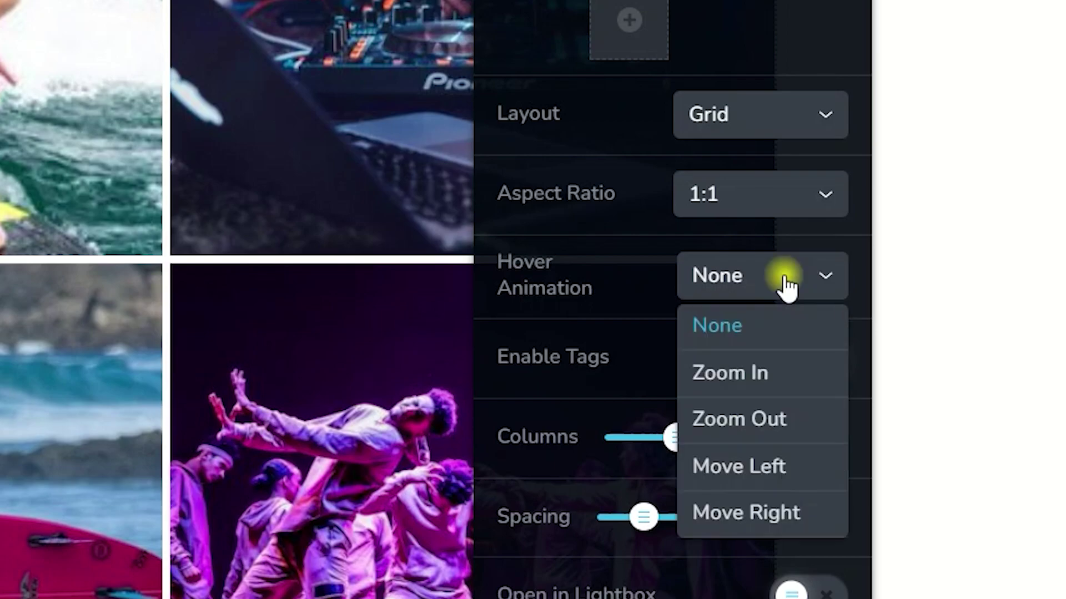
click(792, 383)
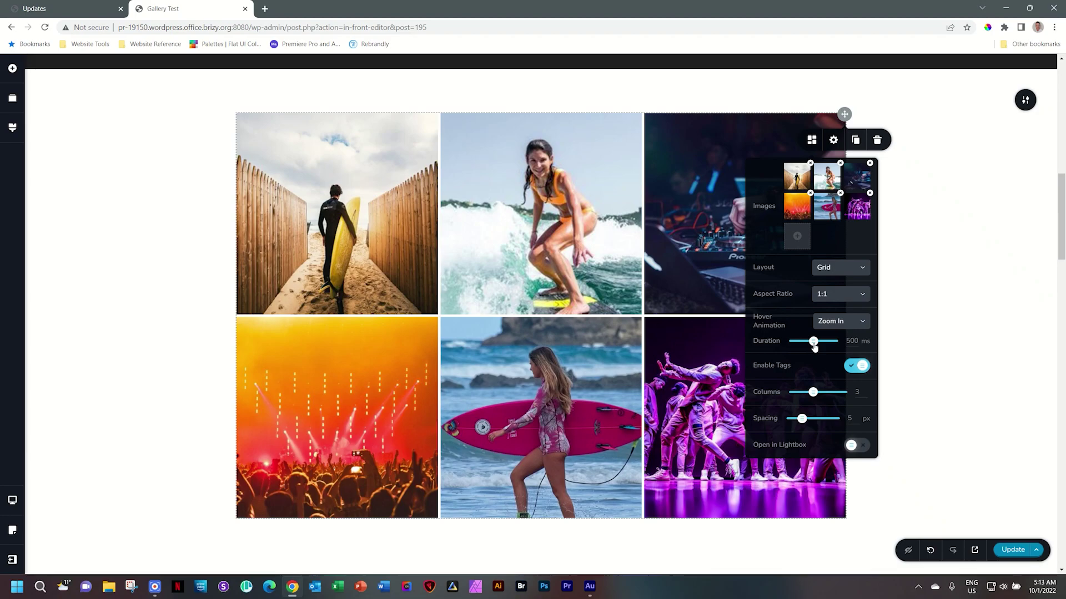
drag(813, 345, 797, 342)
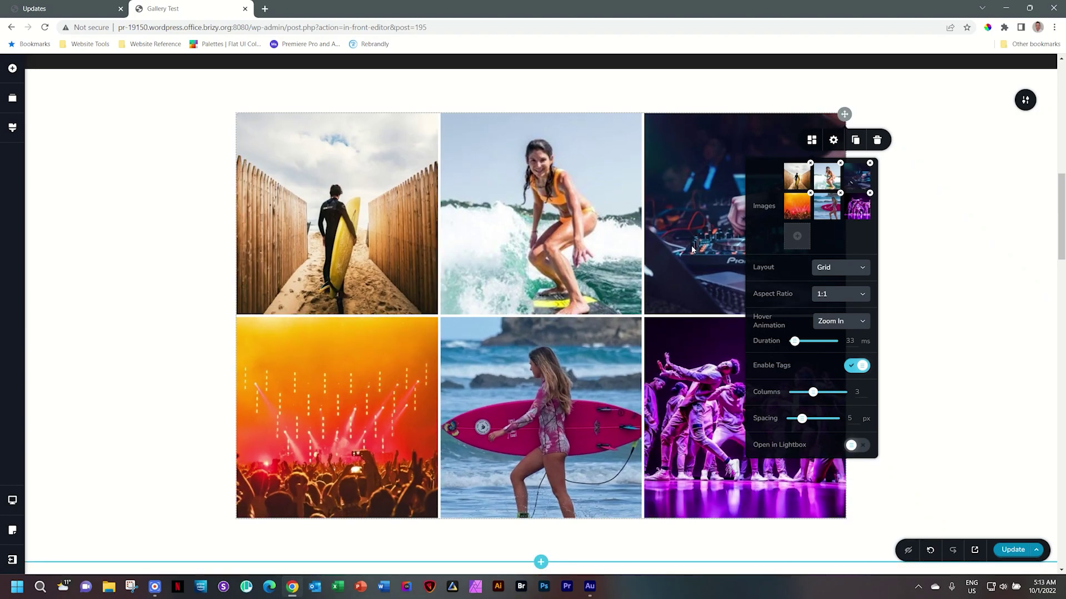
drag(795, 342, 838, 343)
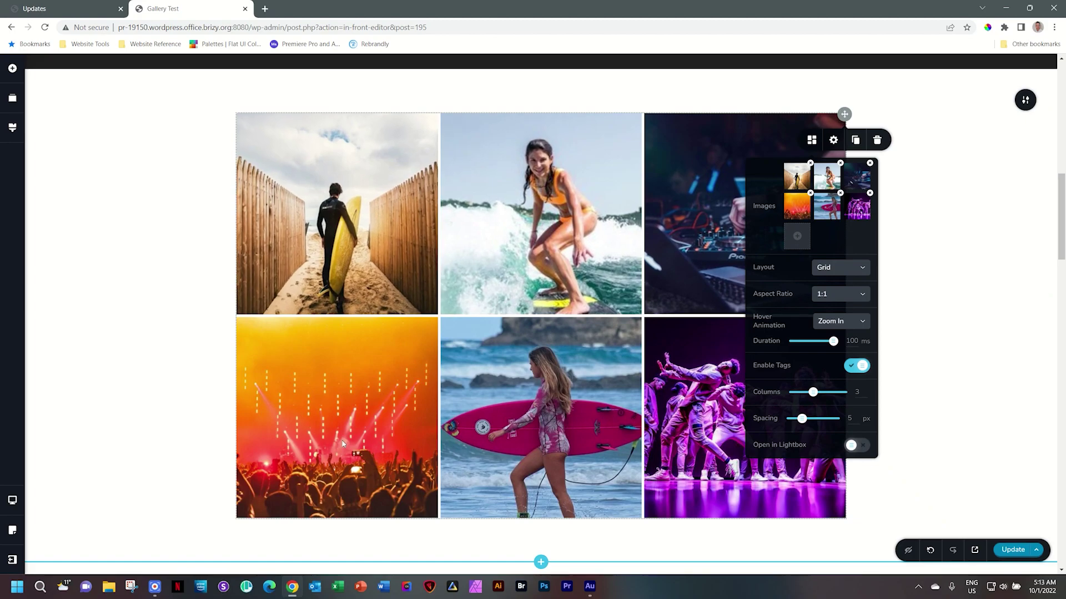
click(824, 325)
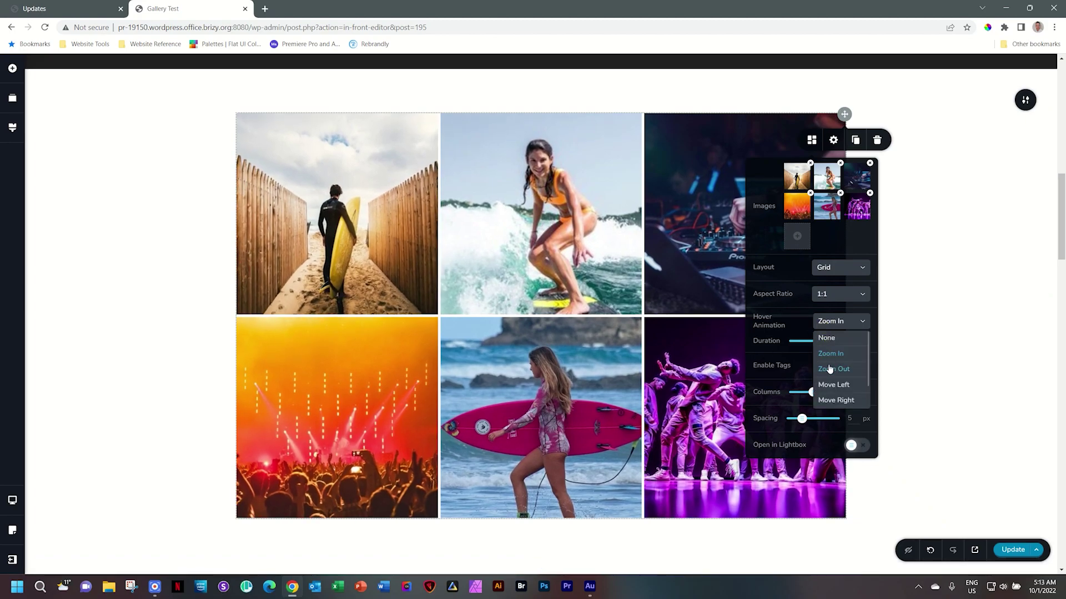
Step: Change the hover animation to Move Left at 470 ms, then select the first surfer photo
scroll(832, 367, down, 5)
scroll(839, 247, down, 1)
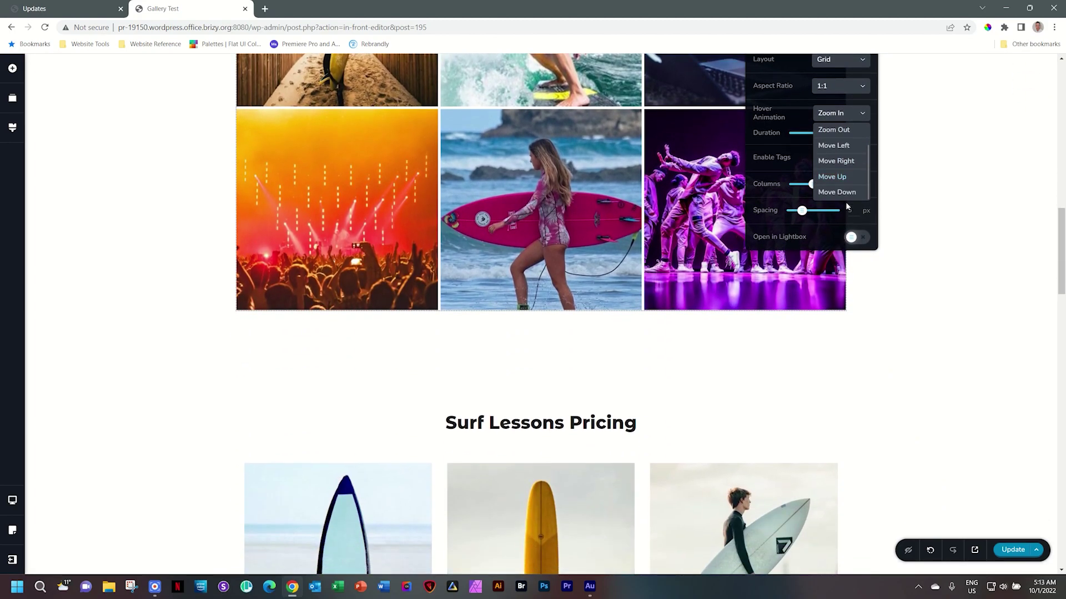
scroll(844, 188, up, 2)
click(847, 177)
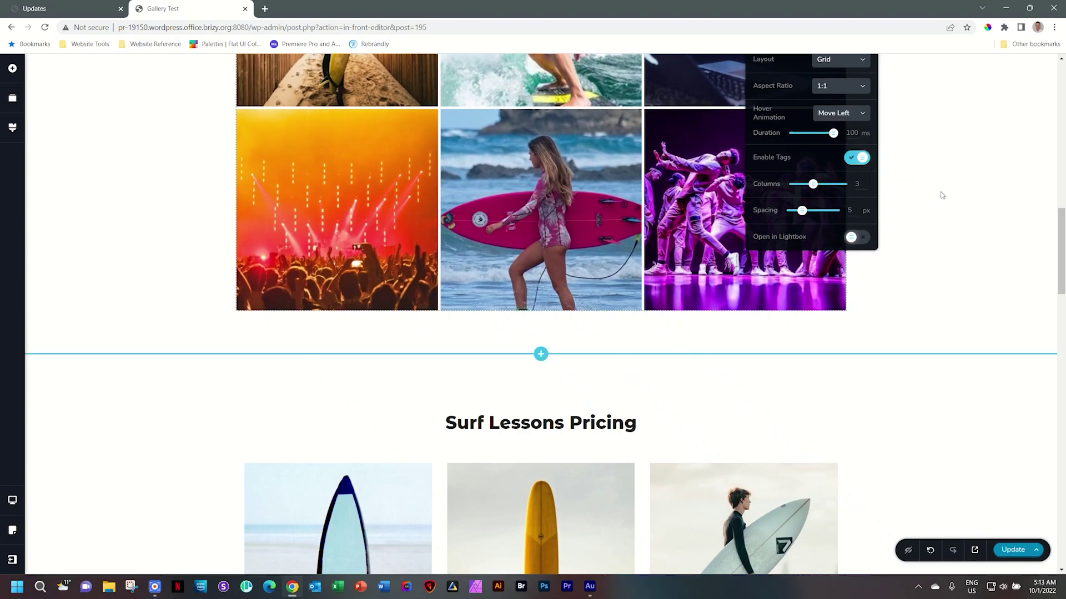
drag(818, 133, 811, 133)
scroll(920, 205, up, 1)
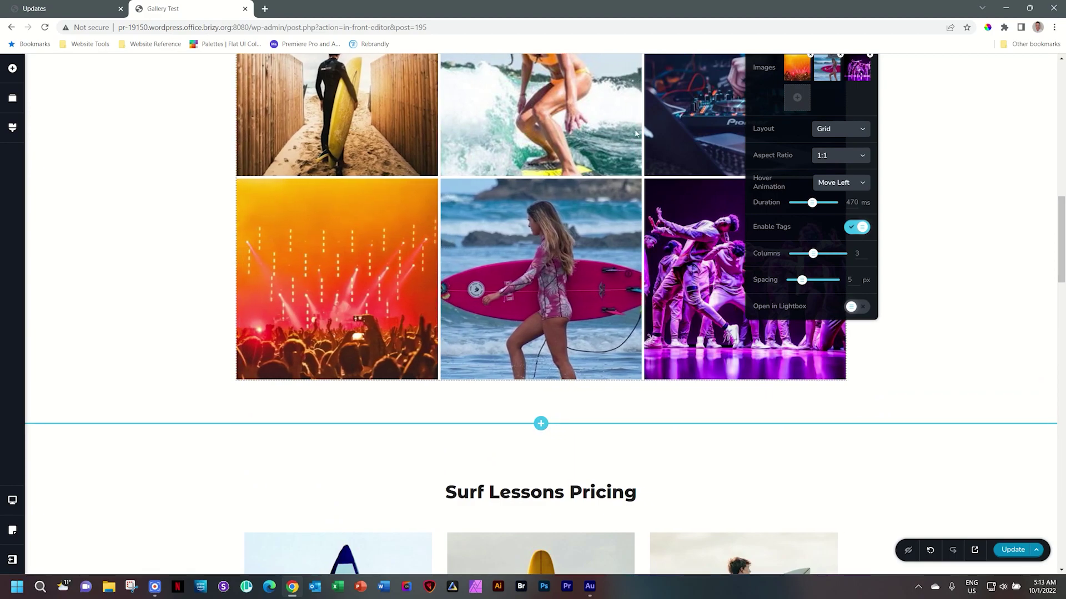
scroll(903, 313, up, 1)
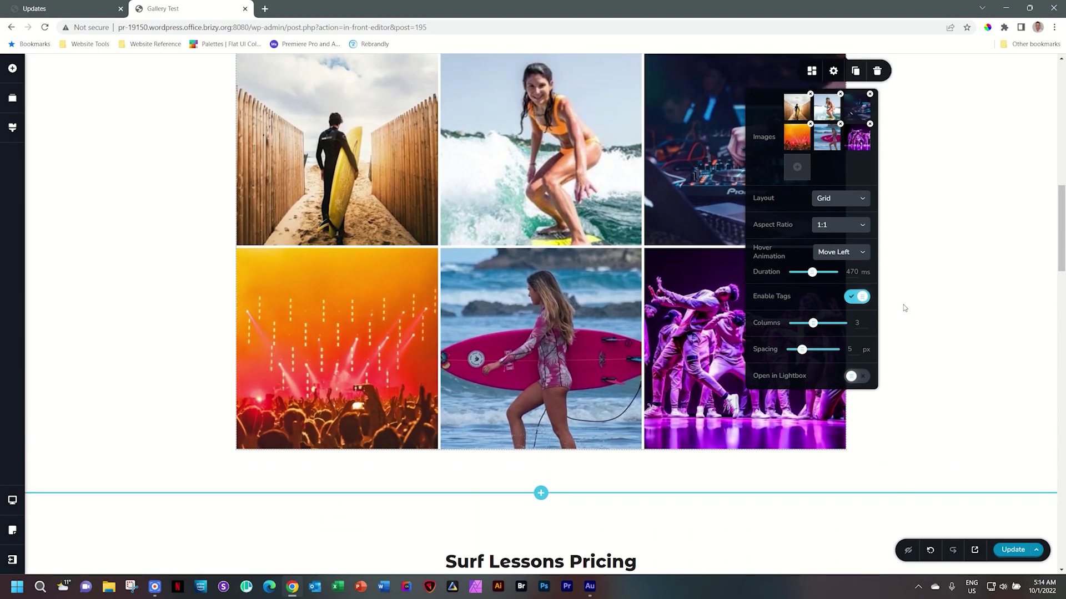
scroll(904, 308, up, 1)
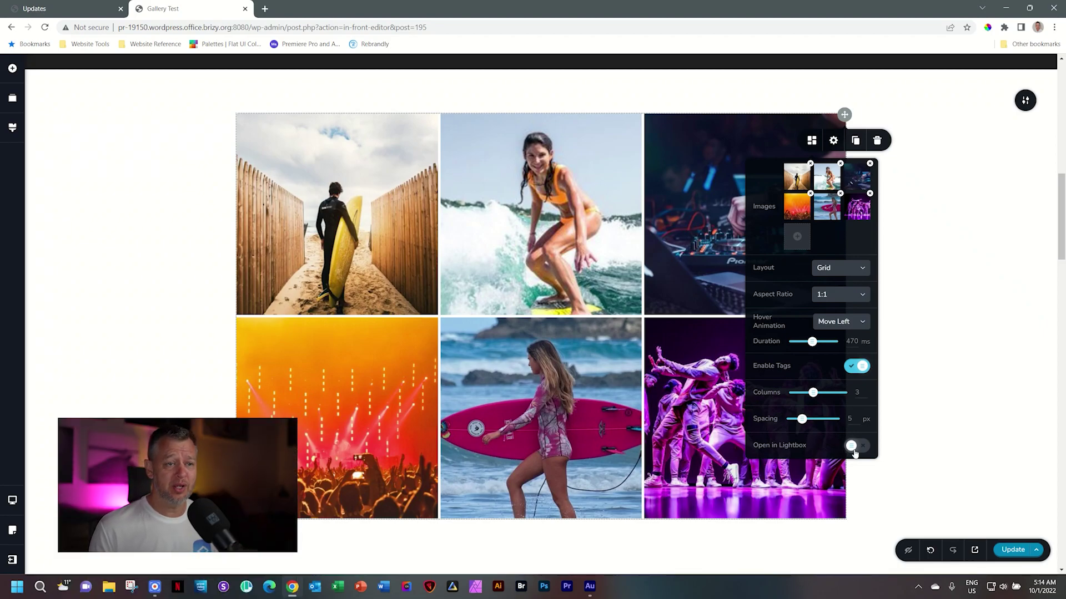
click(328, 210)
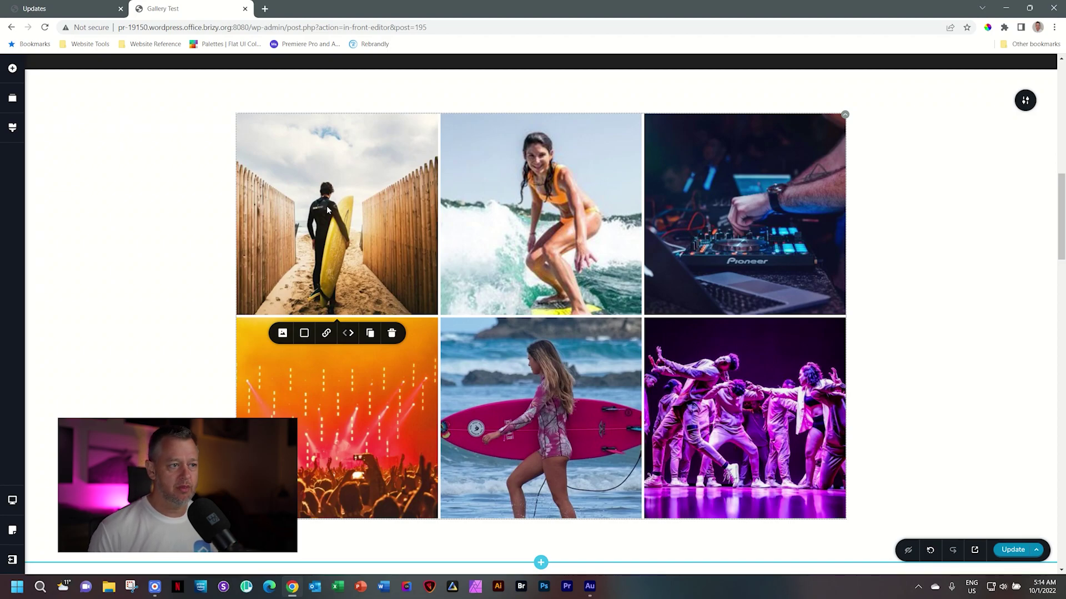
Step: Mask every gallery image with a circle shape, Size set to Fit and Repeat to No-Repeat
click(283, 334)
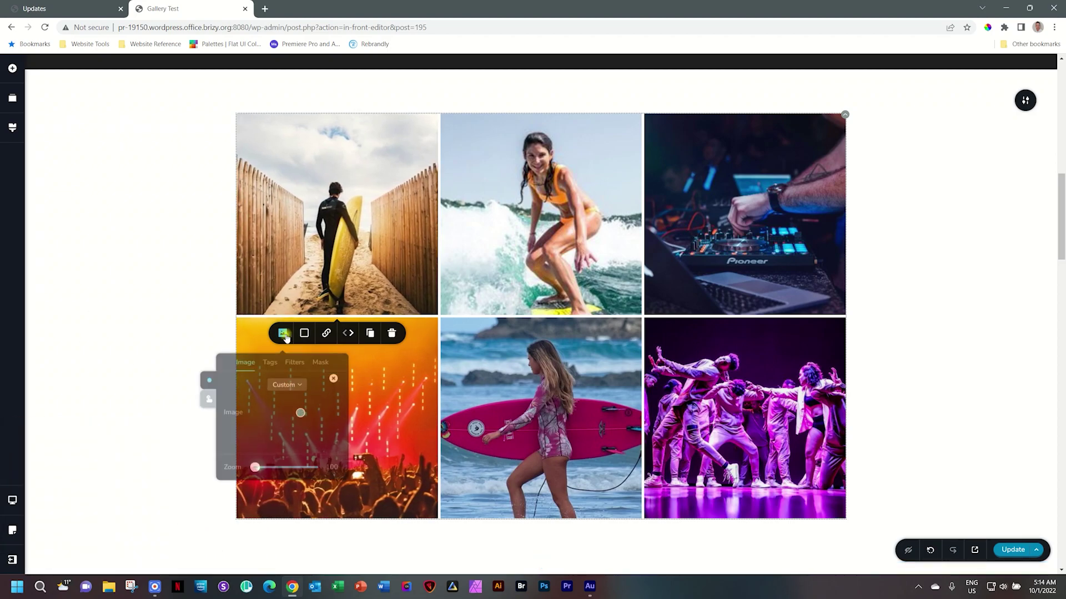
click(327, 361)
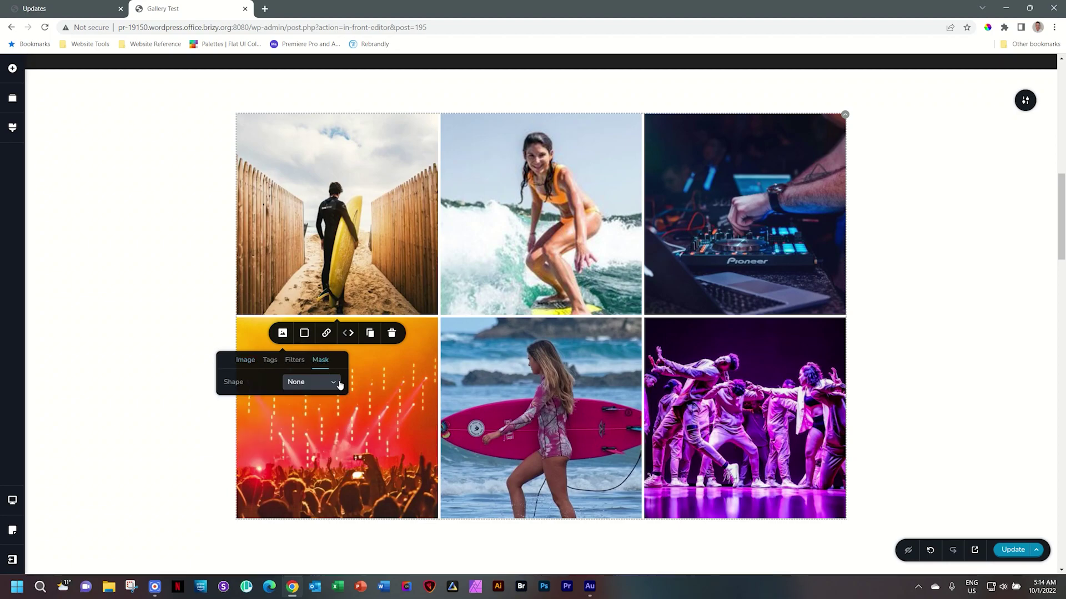
click(331, 383)
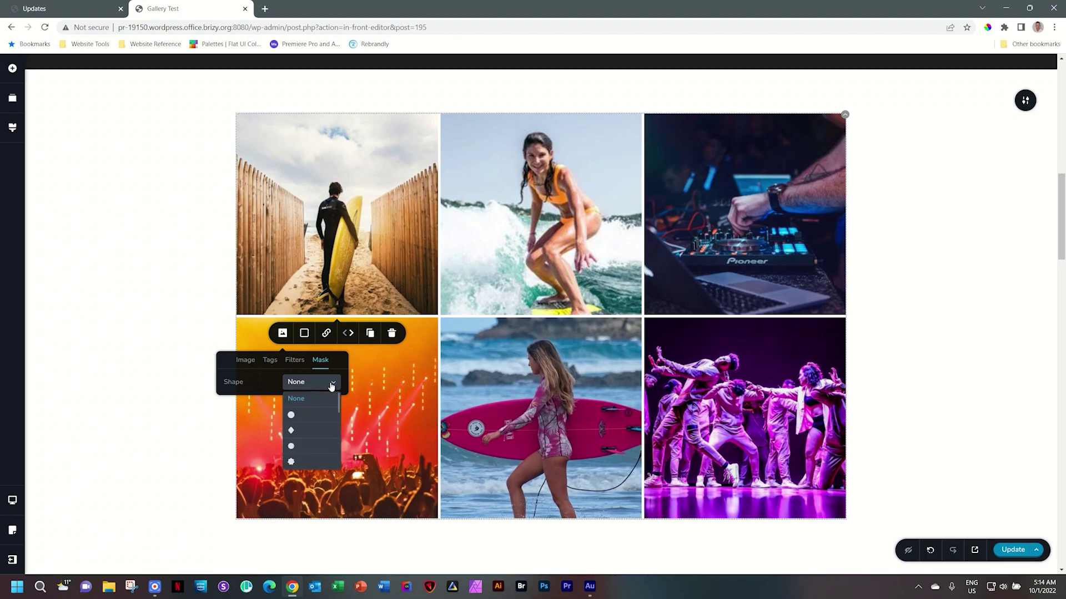
click(292, 416)
click(304, 410)
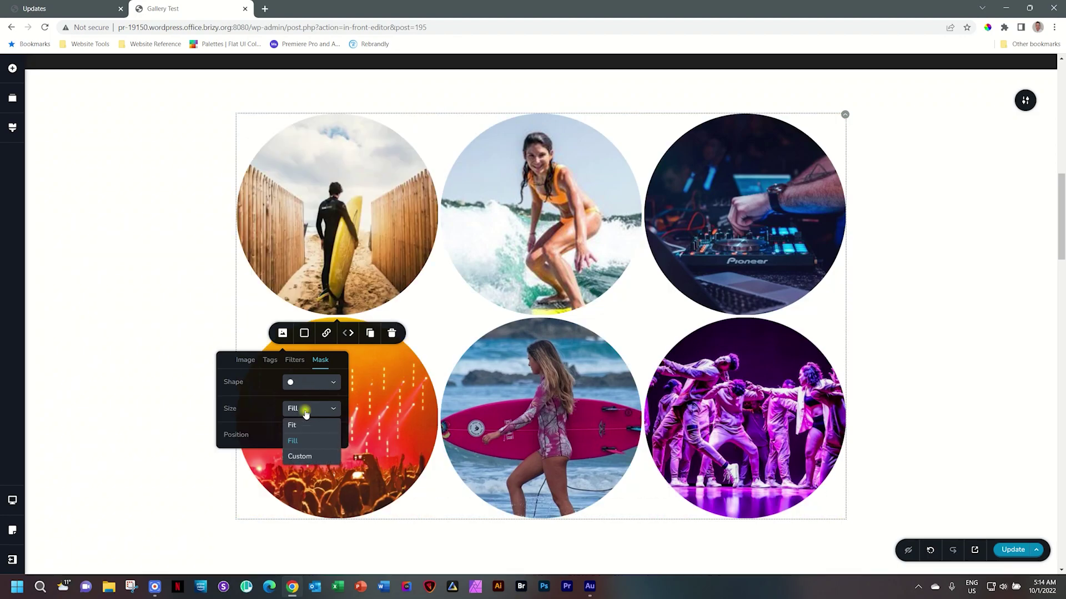
click(305, 431)
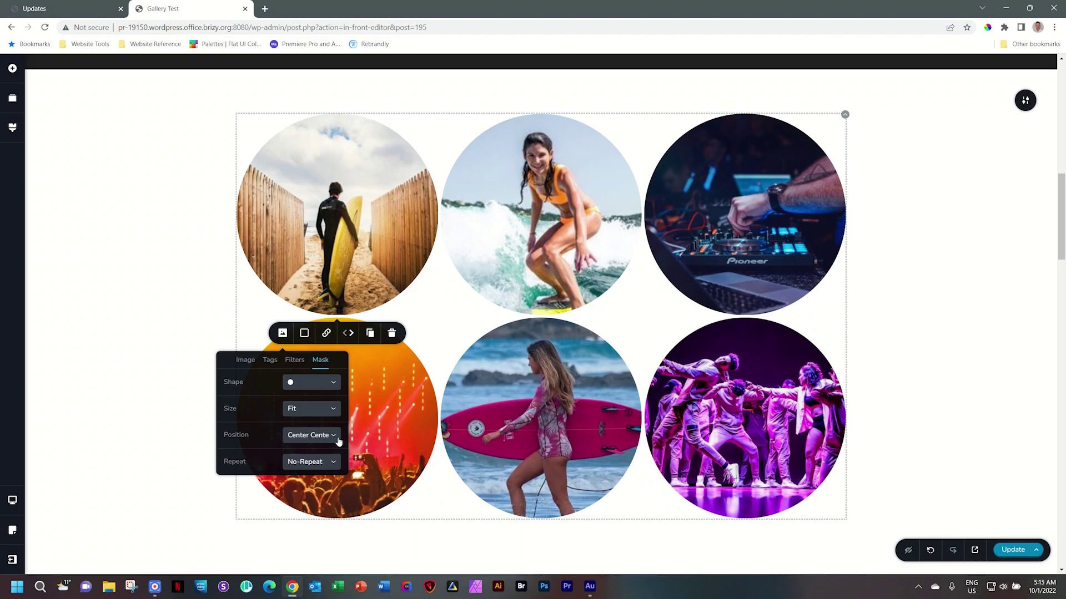
click(315, 463)
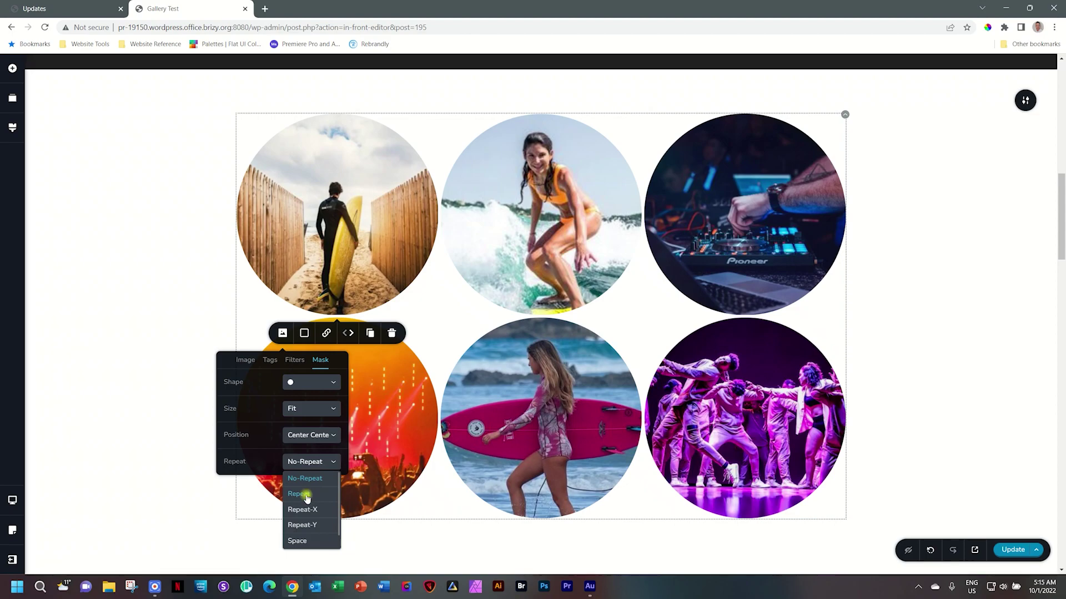
click(304, 494)
click(309, 467)
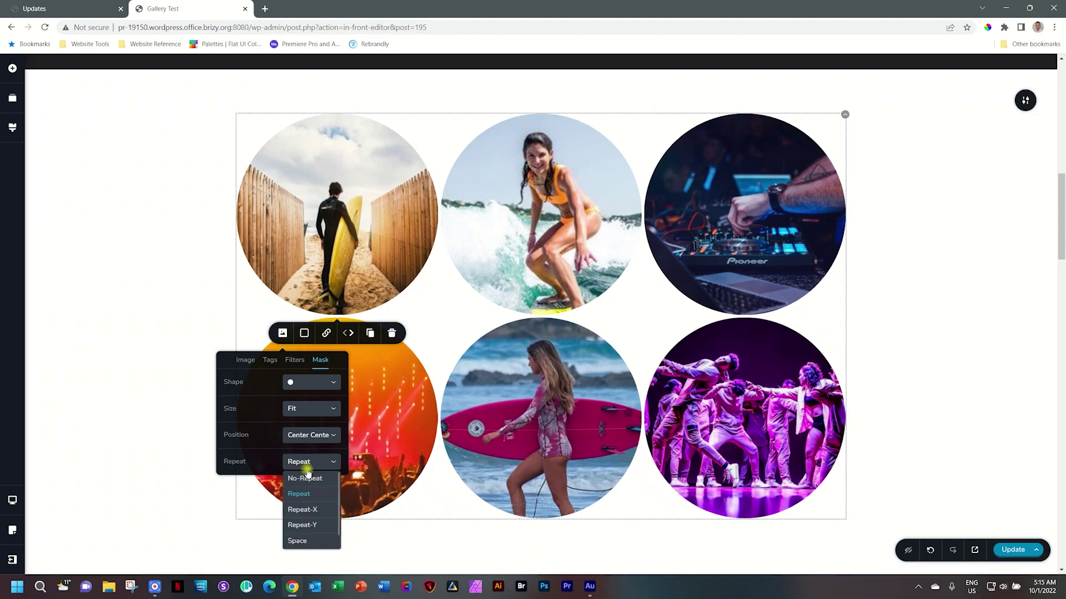
click(310, 483)
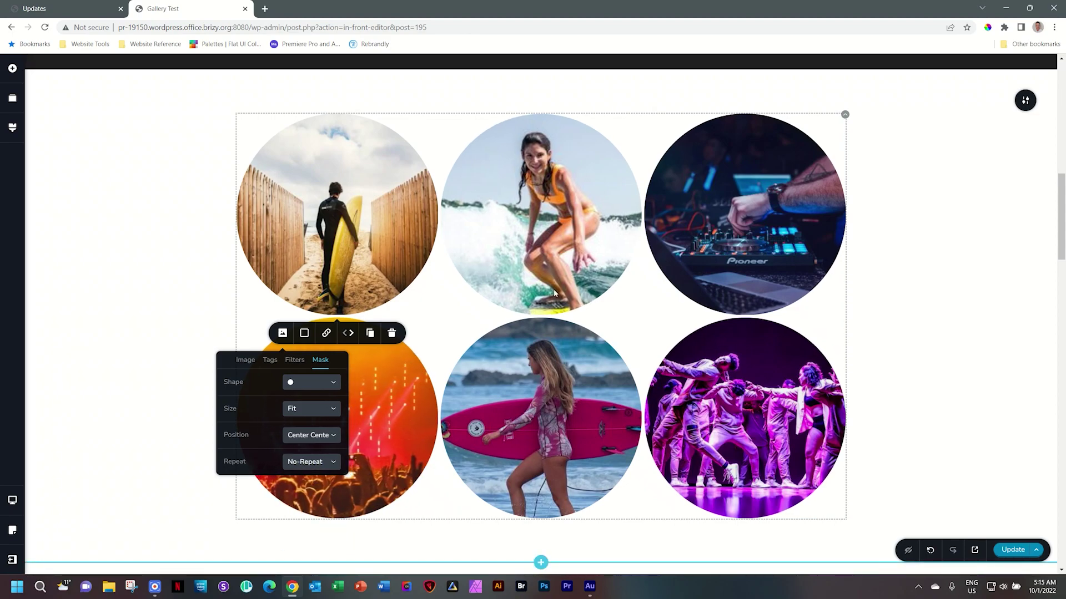
click(495, 228)
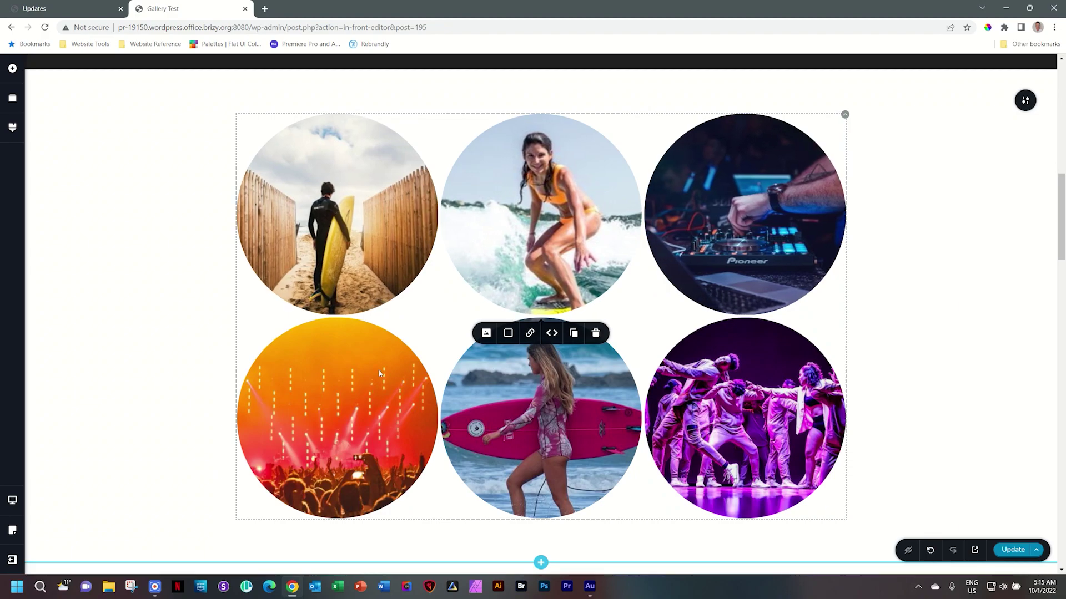